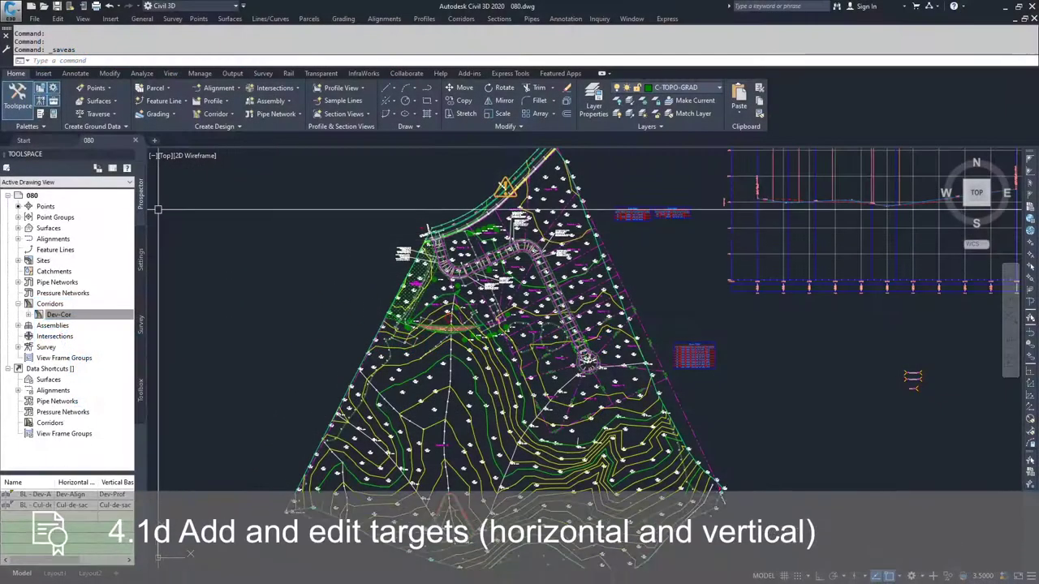
# Step: Right-click the Dev-Cor corridor under Corridors in Prospector to show its actions
pyautogui.rightClick(59, 318)
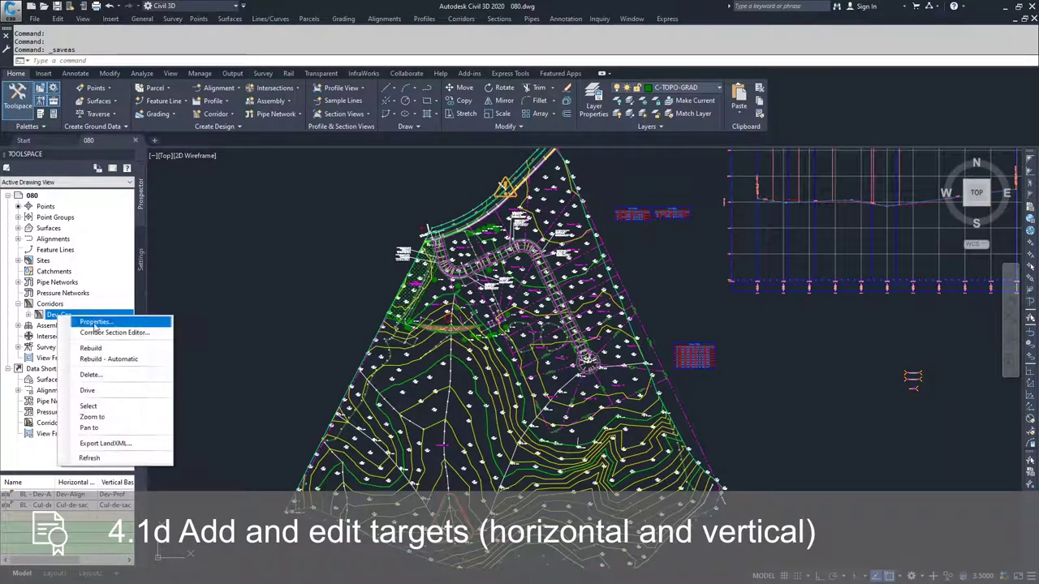
# Step: Open Dev-Cor's Parameters tab, preview Set all Targets without changes, and bring the Target column into view
pyautogui.click(95, 322)
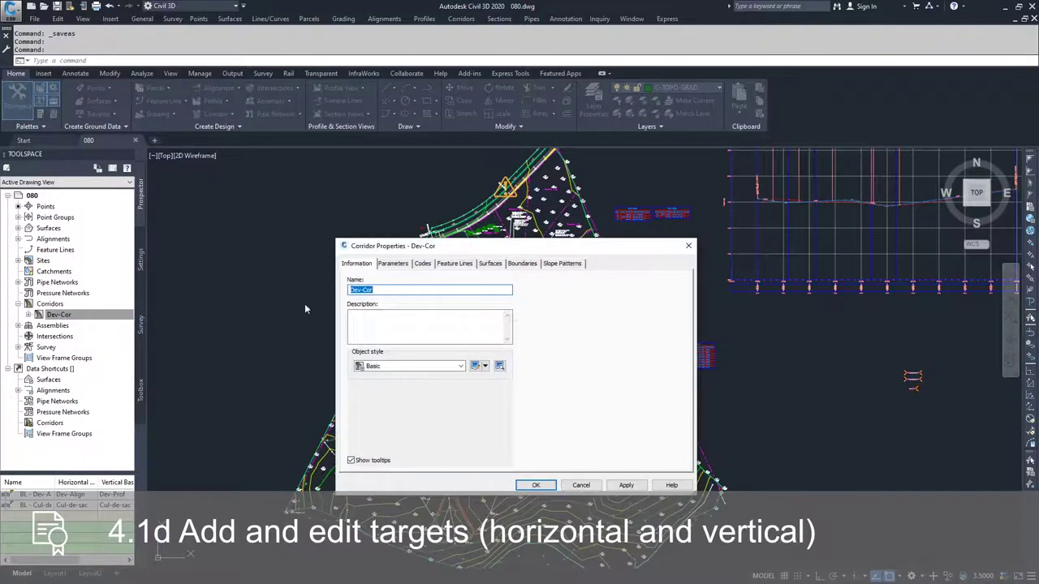
pyautogui.click(391, 265)
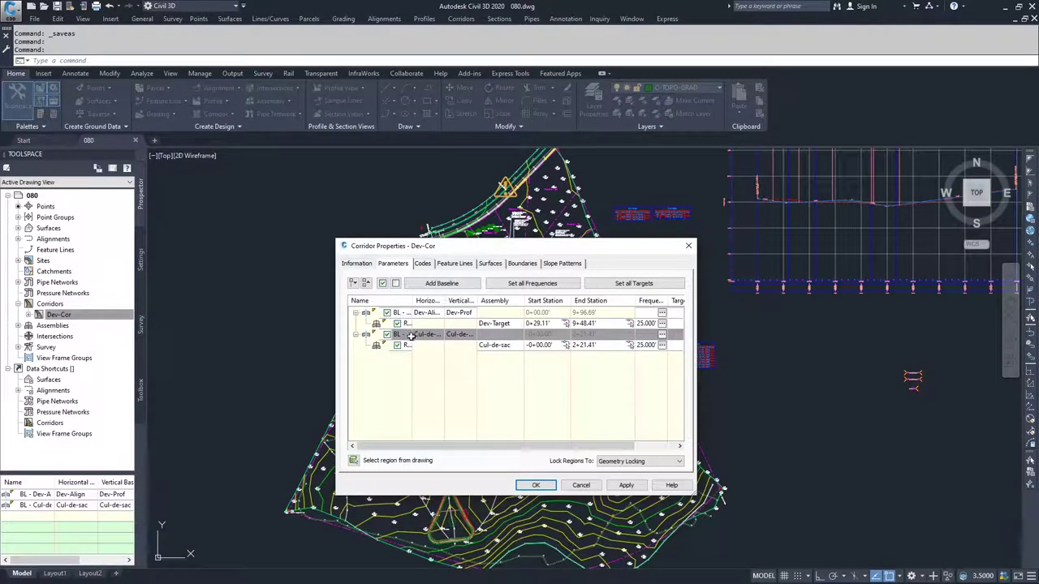
pyautogui.moveTo(495, 446); pyautogui.dragTo(510, 451)
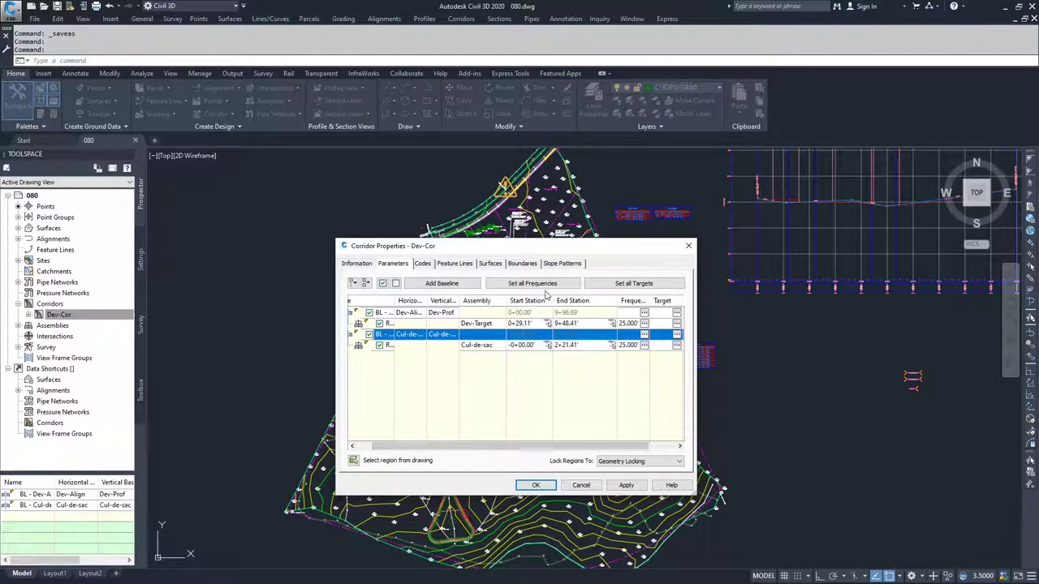
pyautogui.click(626, 284)
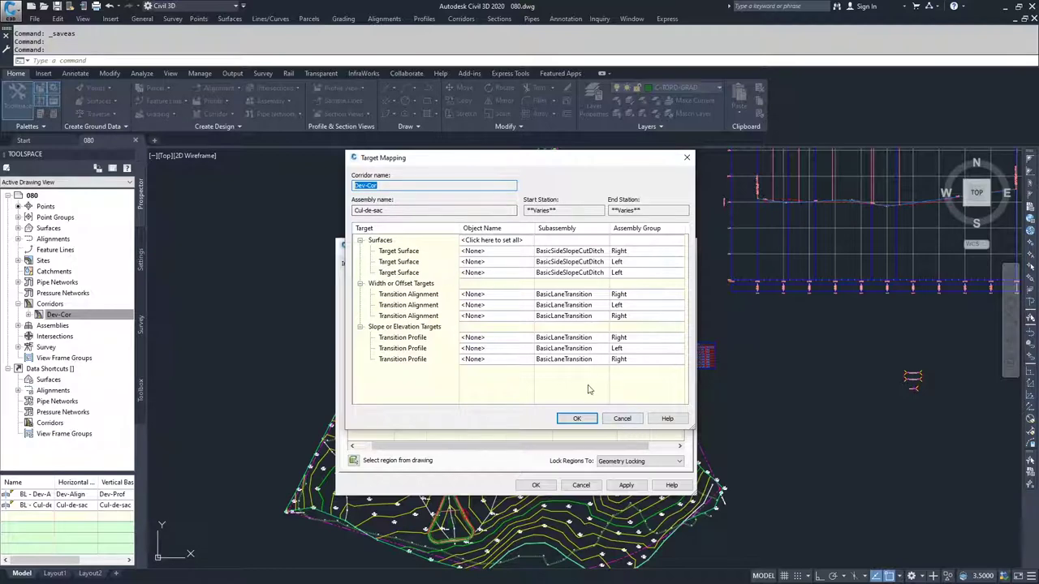
pyautogui.click(622, 418)
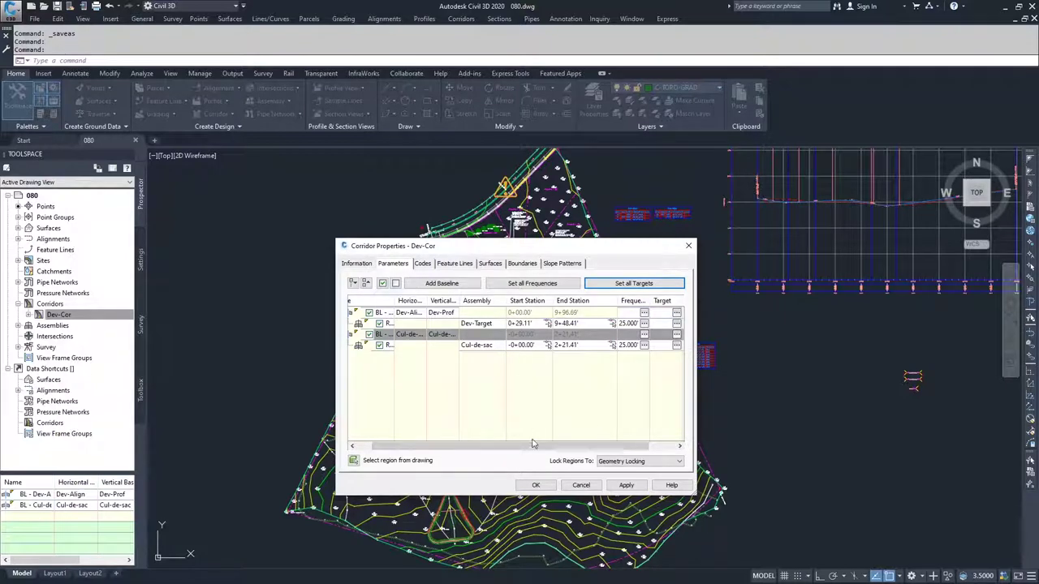
pyautogui.moveTo(534, 444); pyautogui.dragTo(516, 444)
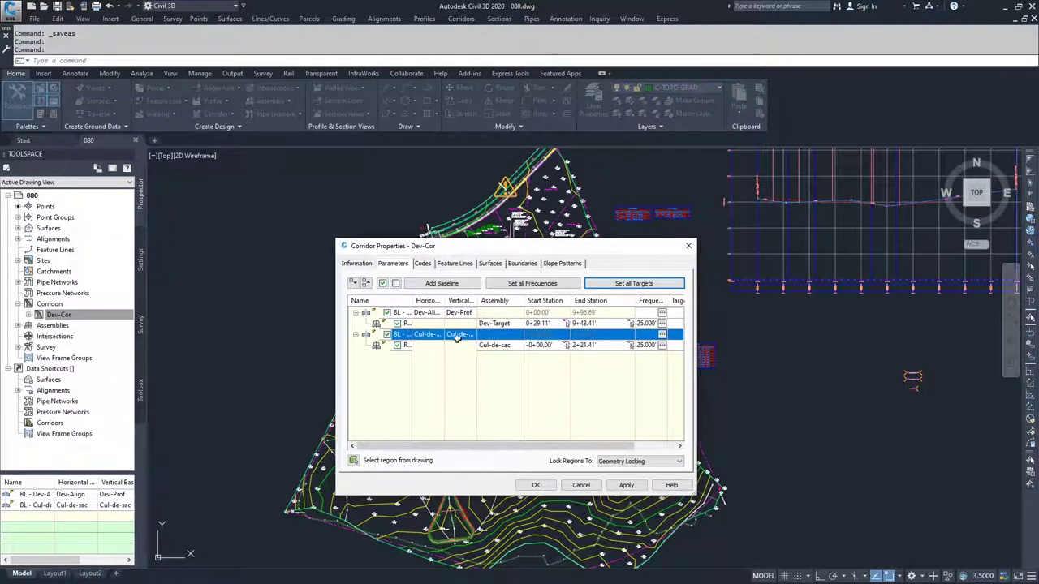
pyautogui.moveTo(493, 447); pyautogui.dragTo(570, 444)
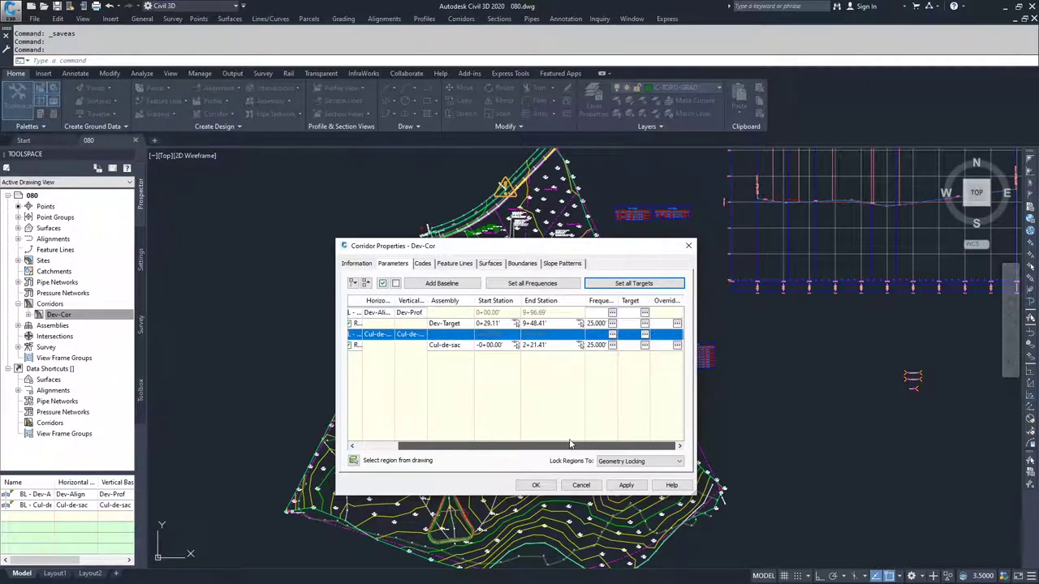
# Step: In the Dev-Target region's target mapping, set both side slope target surfaces to EG
pyautogui.click(645, 323)
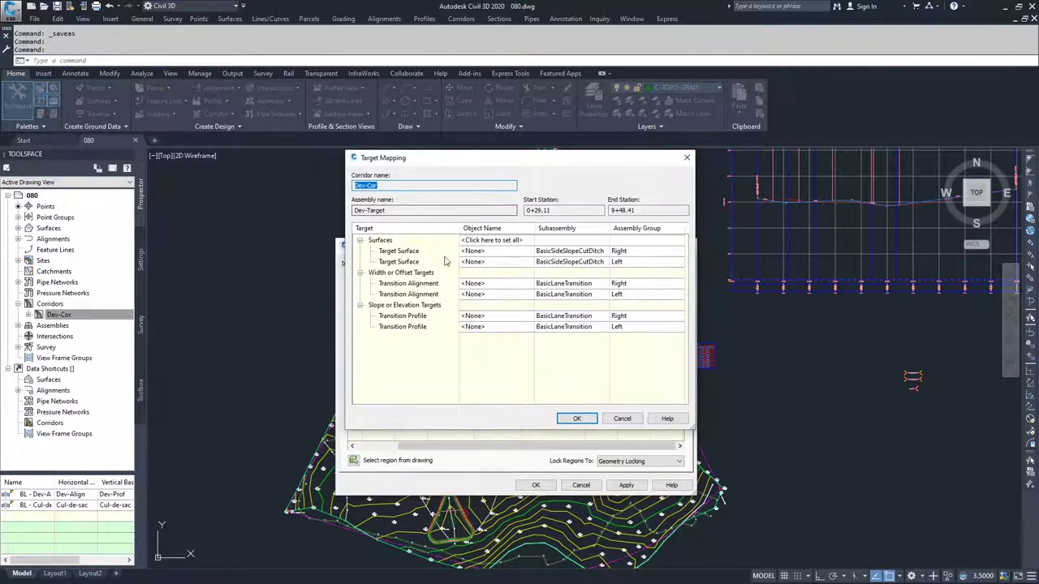
pyautogui.click(477, 253)
pyautogui.click(424, 273)
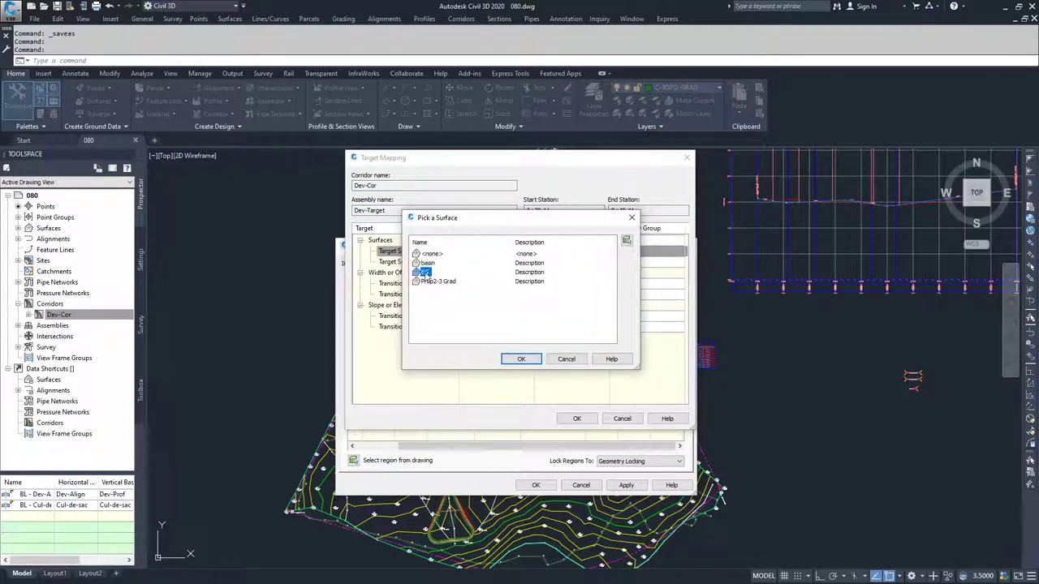
pyautogui.click(524, 362)
pyautogui.click(477, 261)
pyautogui.click(423, 272)
pyautogui.click(522, 359)
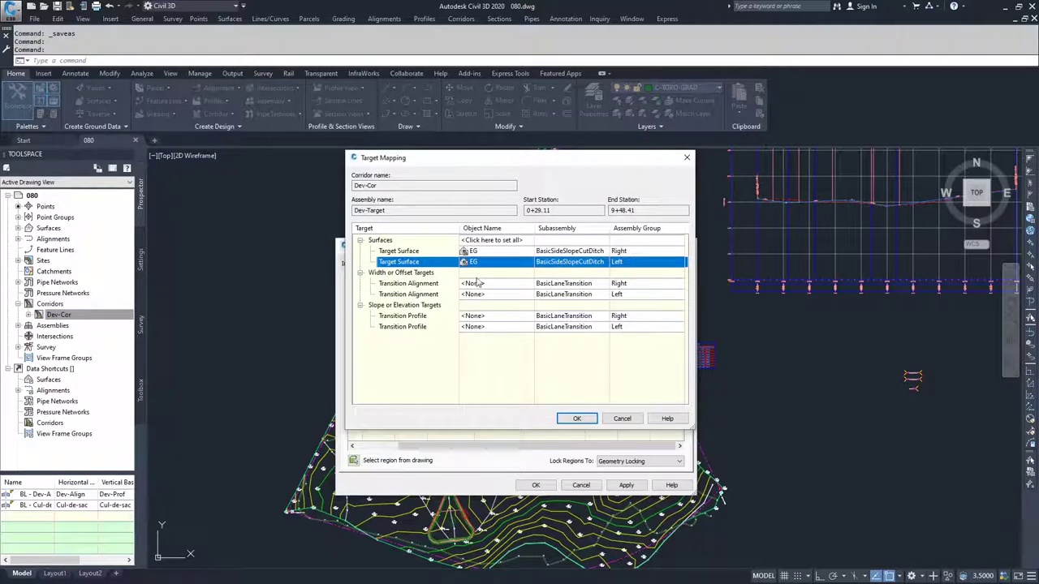
# Step: Target the right lane transition alignment to Dev-Align-Right-15.000
pyautogui.click(487, 285)
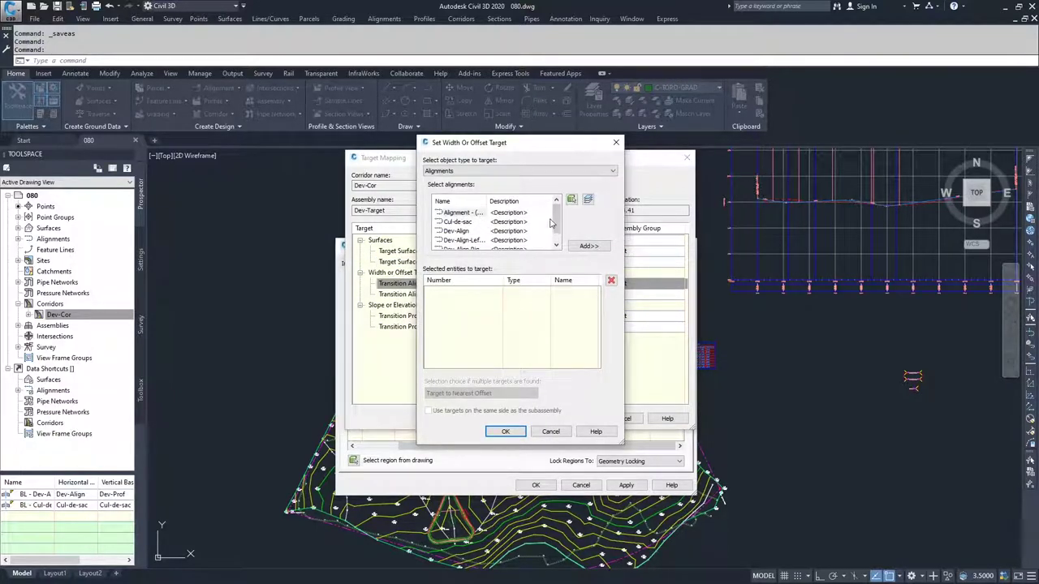
pyautogui.moveTo(498, 150); pyautogui.dragTo(850, 158)
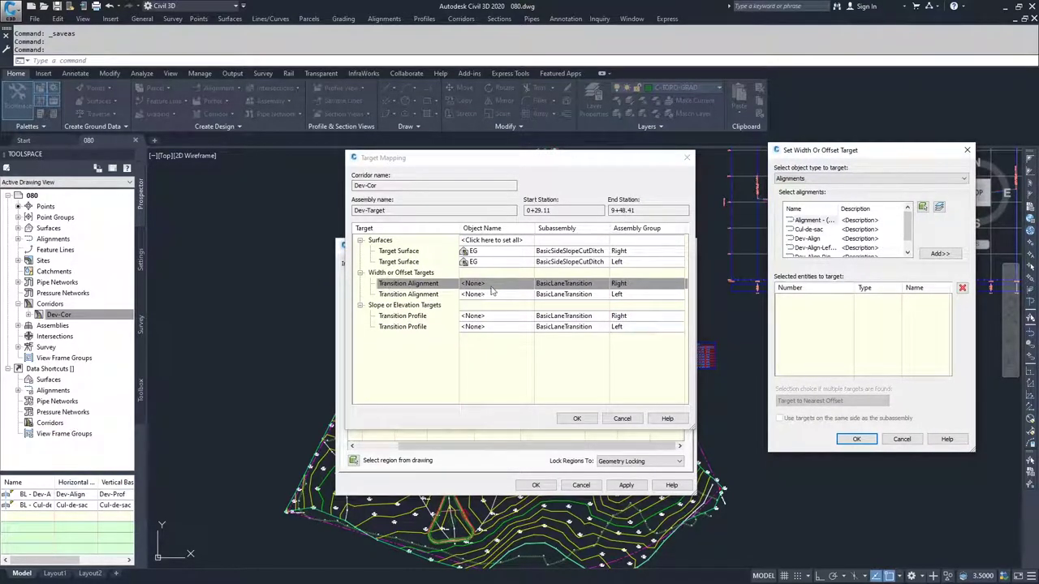
pyautogui.moveTo(839, 209); pyautogui.dragTo(868, 208)
pyautogui.scroll(-1, 838, 228)
pyautogui.click(825, 238)
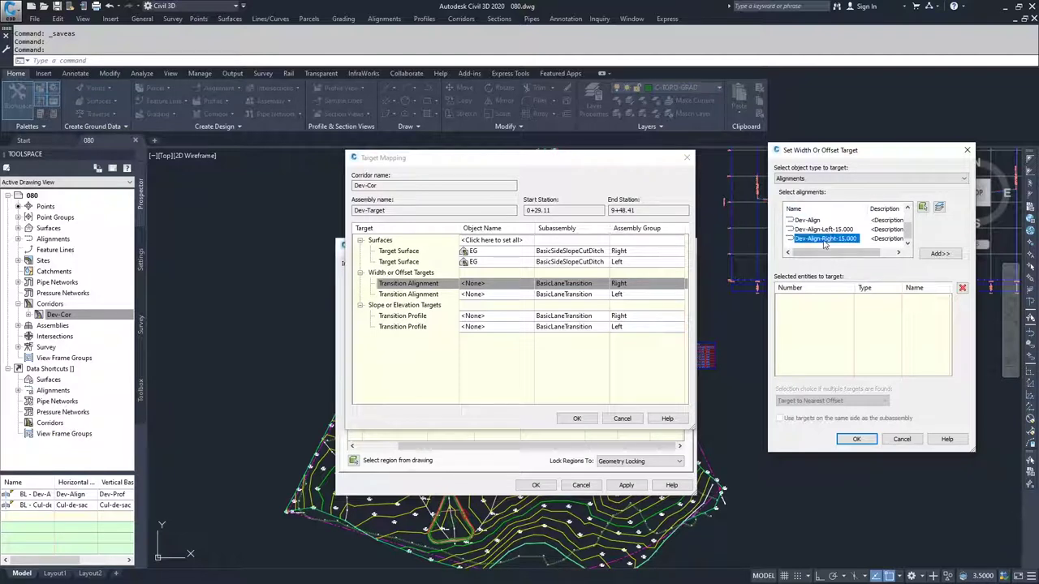
pyautogui.click(939, 254)
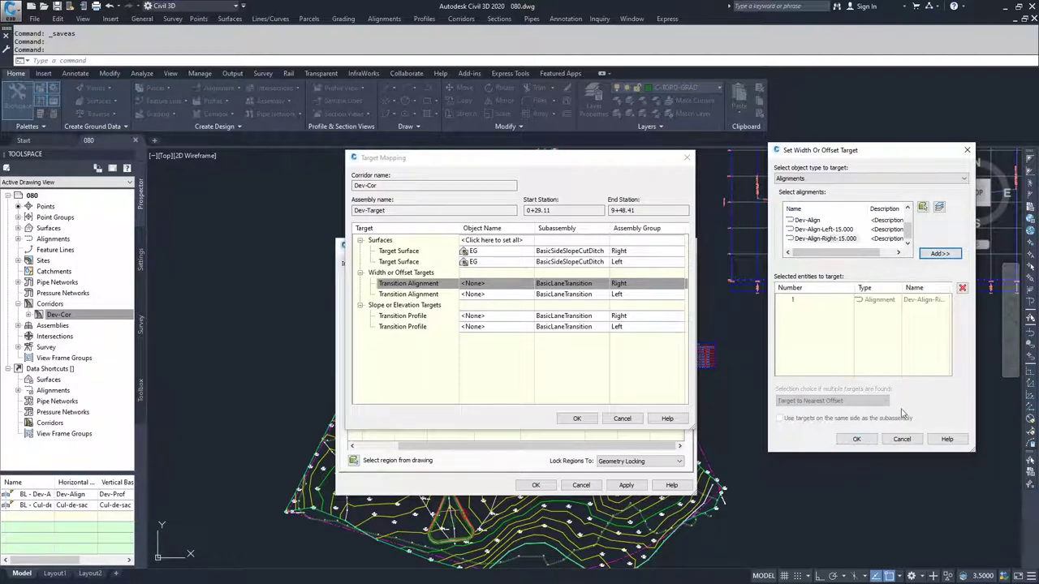
pyautogui.click(852, 439)
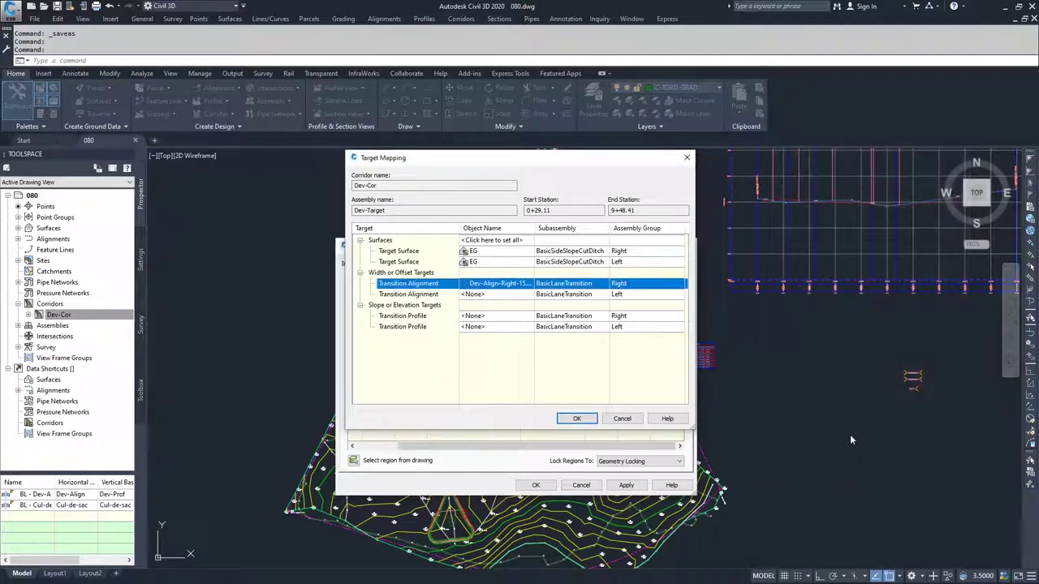
# Step: Target the left lane transition alignment to Dev-Align-Left-15.000
pyautogui.click(479, 294)
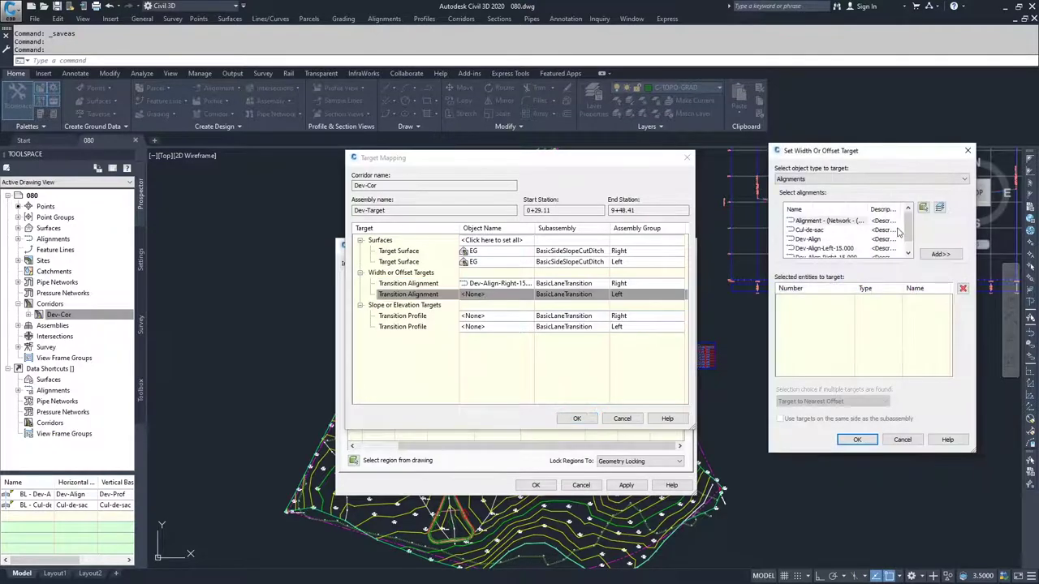
pyautogui.scroll(-1, 901, 233)
pyautogui.click(823, 239)
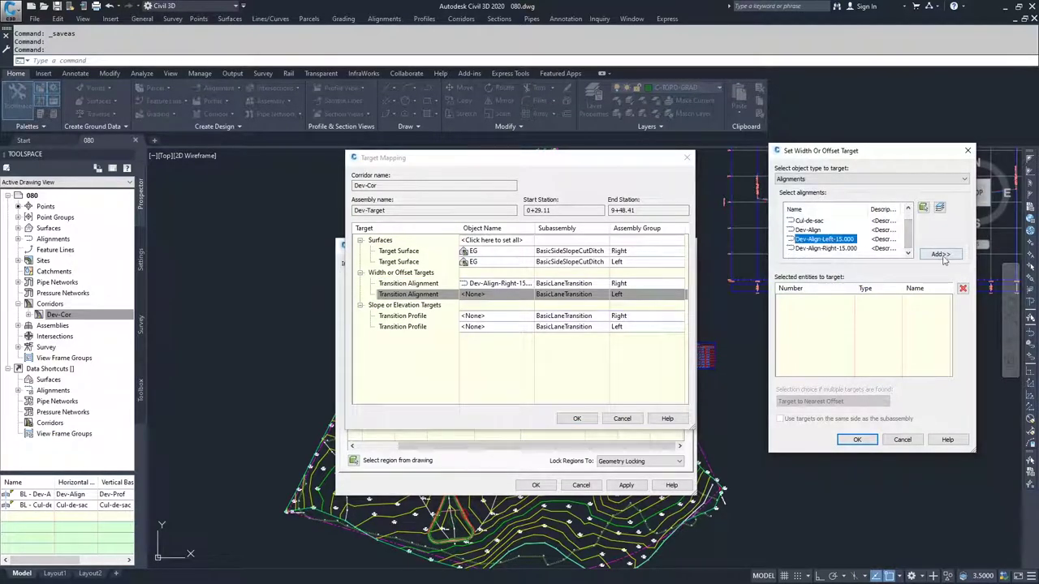
pyautogui.click(940, 255)
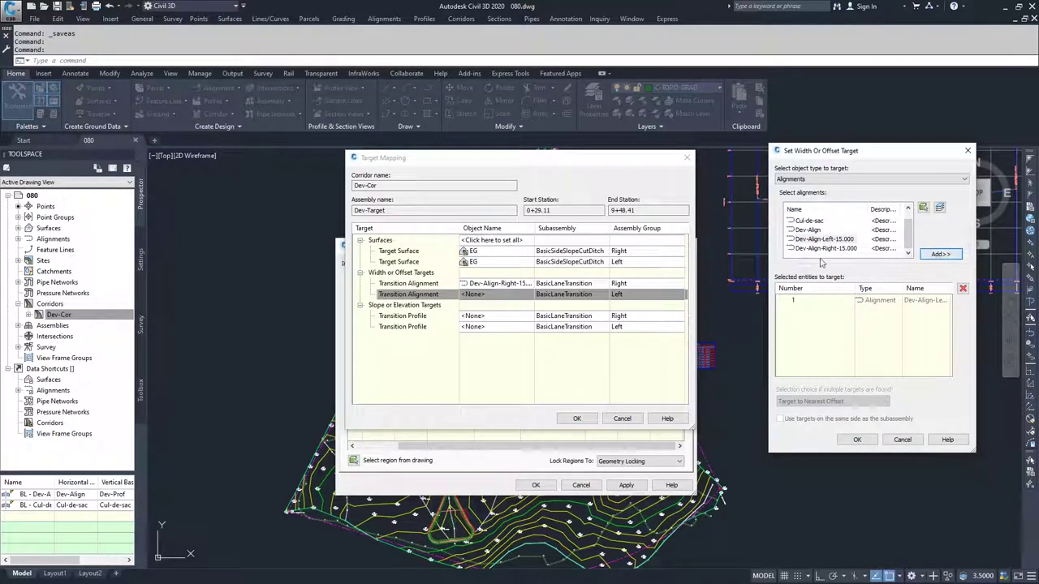
pyautogui.click(861, 440)
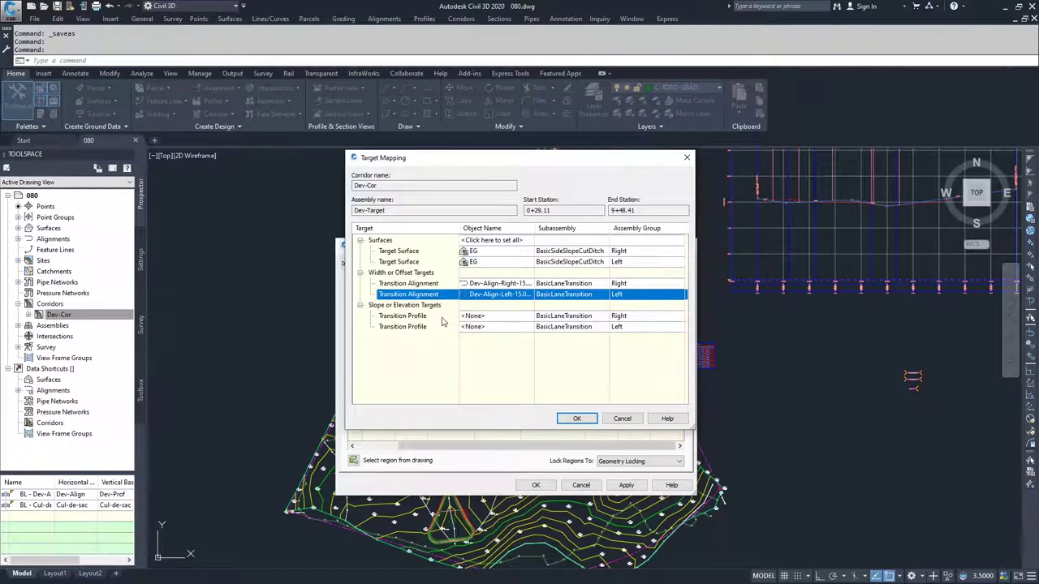
# Step: Target the right transition profile to the Dev-Align-Right-15.000 profile
pyautogui.click(487, 317)
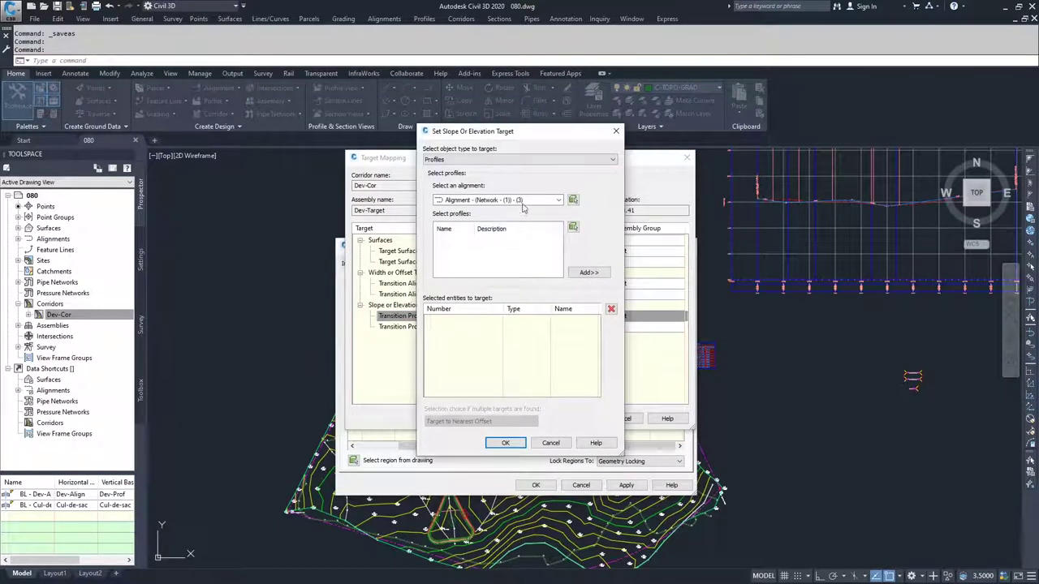
pyautogui.moveTo(492, 139); pyautogui.dragTo(813, 136)
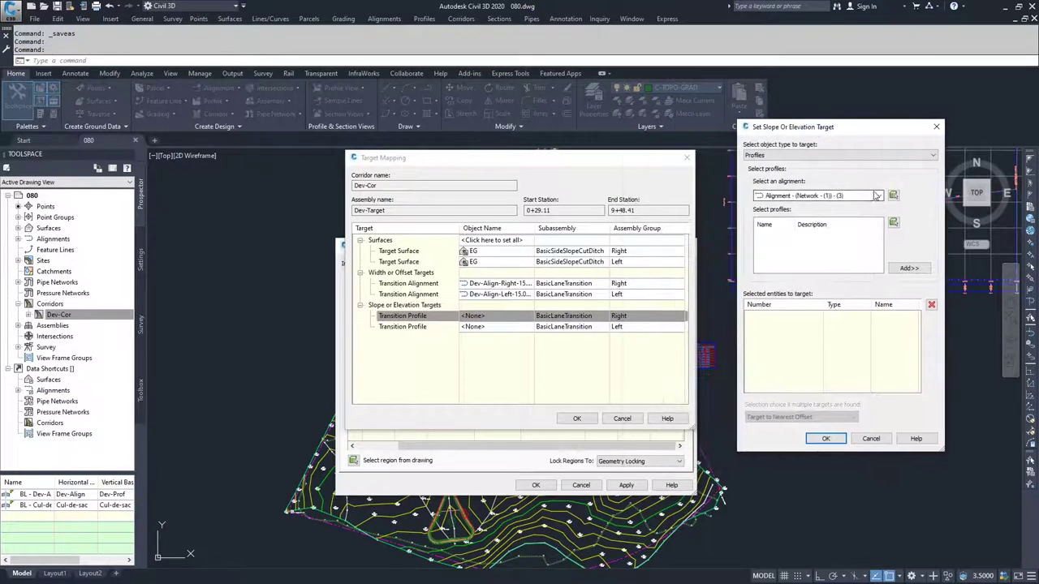
pyautogui.click(879, 196)
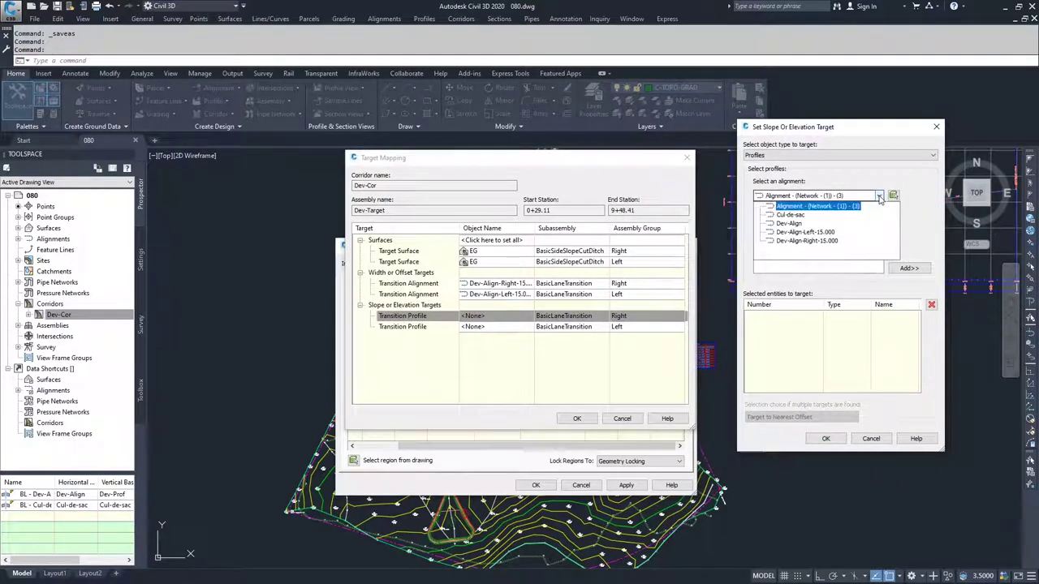
pyautogui.click(812, 241)
pyautogui.click(909, 268)
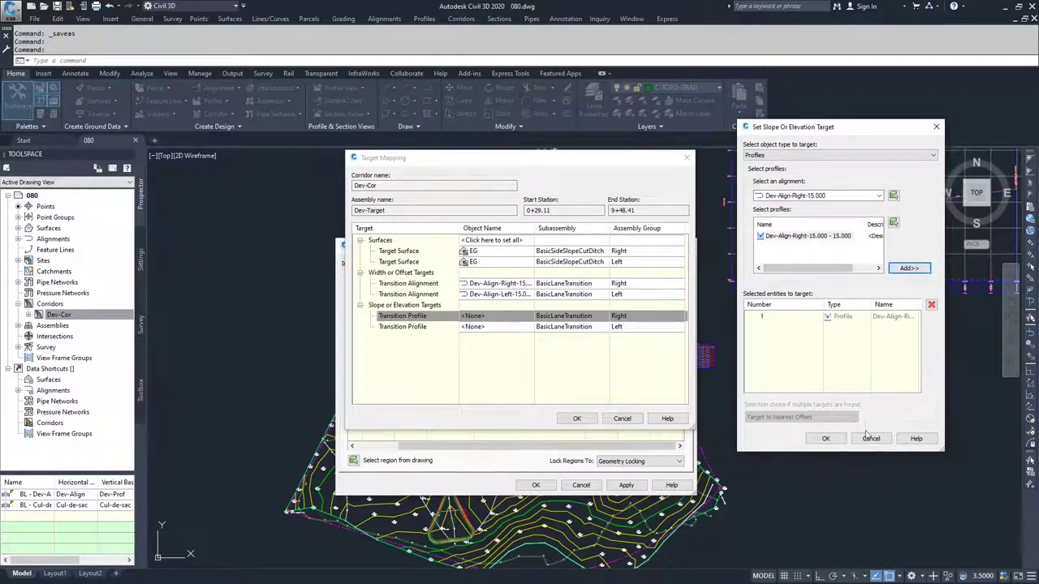
pyautogui.click(826, 439)
# Step: Target the left transition profile to the Dev-Align-Left-15.000 profile, keep EG, and apply the mapping
pyautogui.click(485, 327)
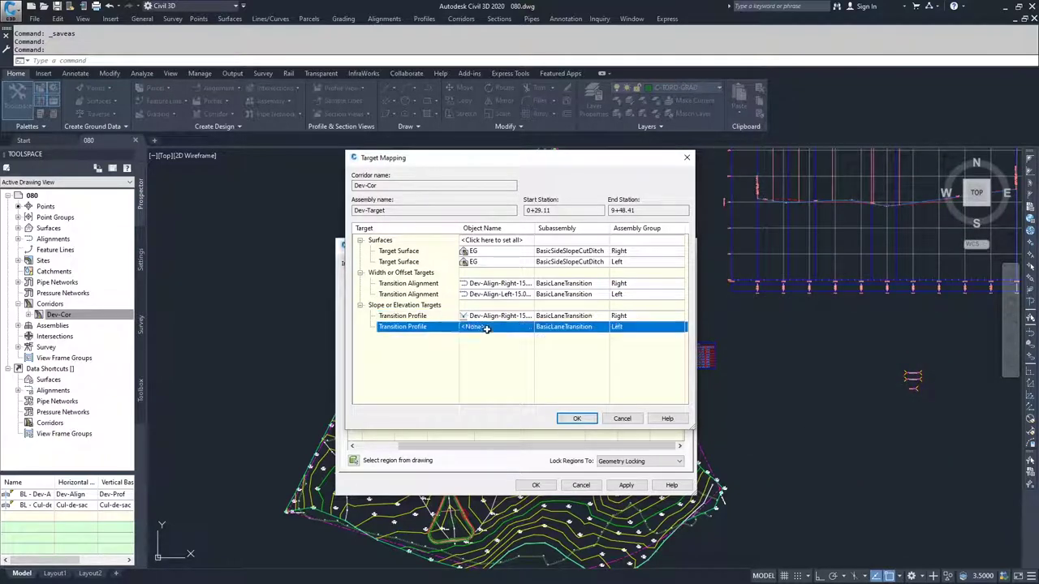
pyautogui.click(848, 196)
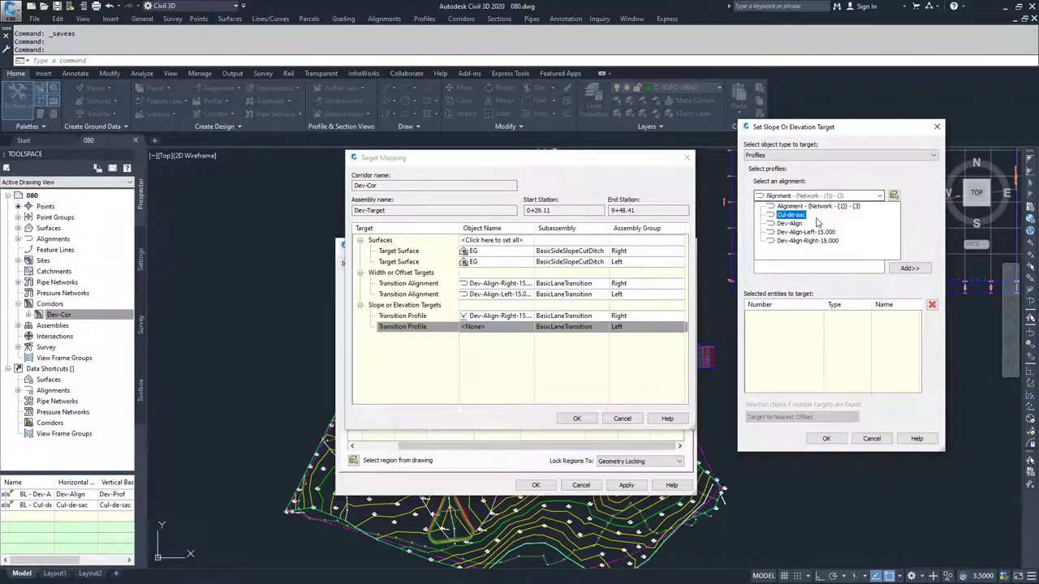
pyautogui.click(806, 233)
pyautogui.click(812, 235)
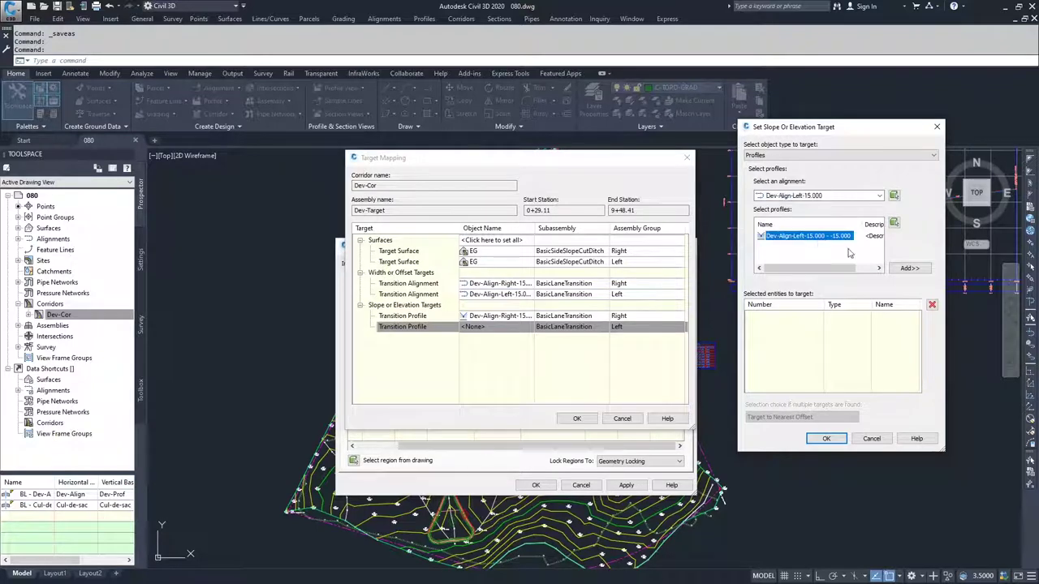
pyautogui.click(907, 269)
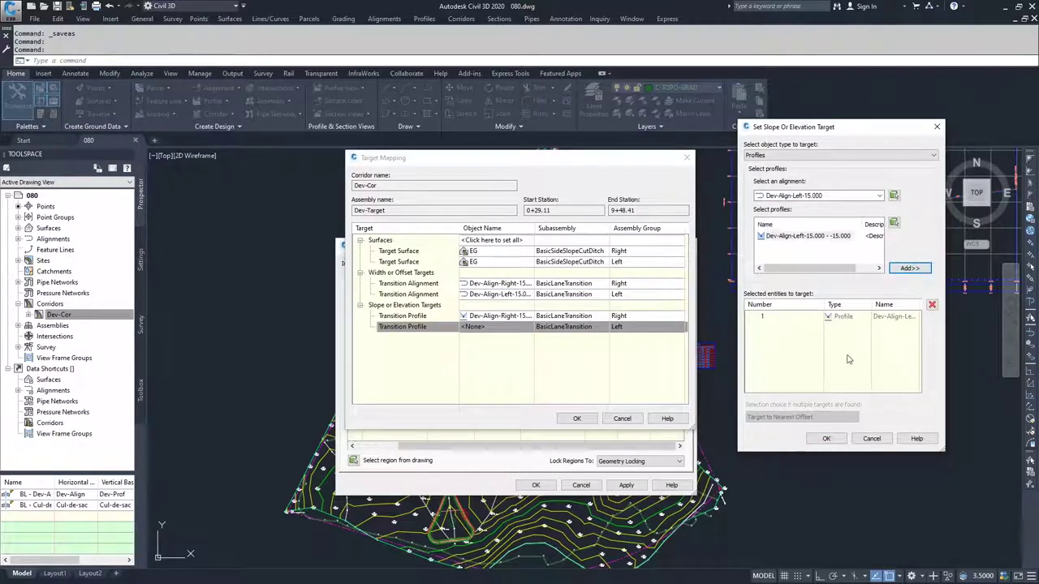
pyautogui.click(825, 438)
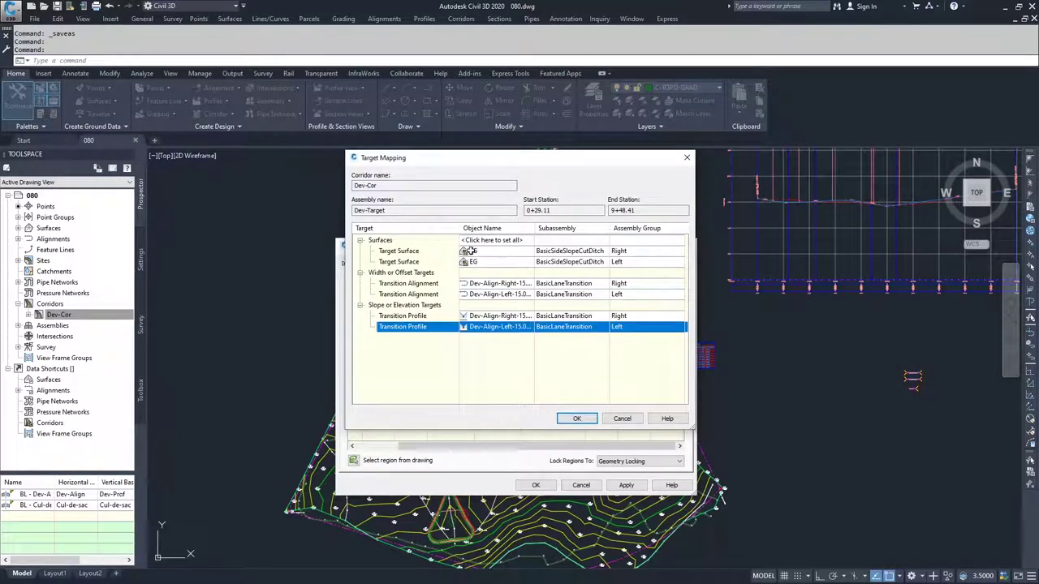
pyautogui.click(473, 254)
pyautogui.click(477, 264)
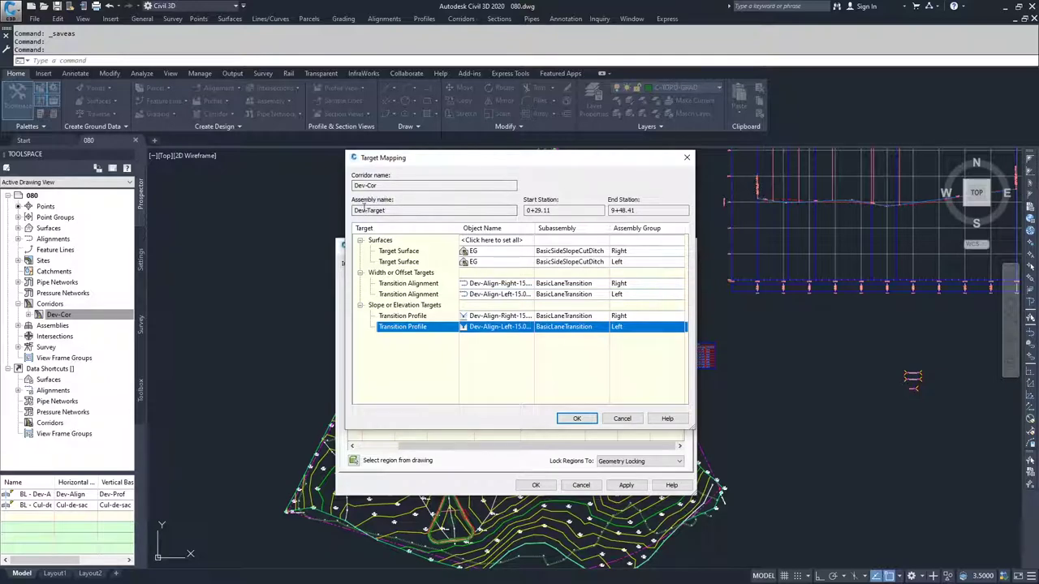
pyautogui.click(576, 418)
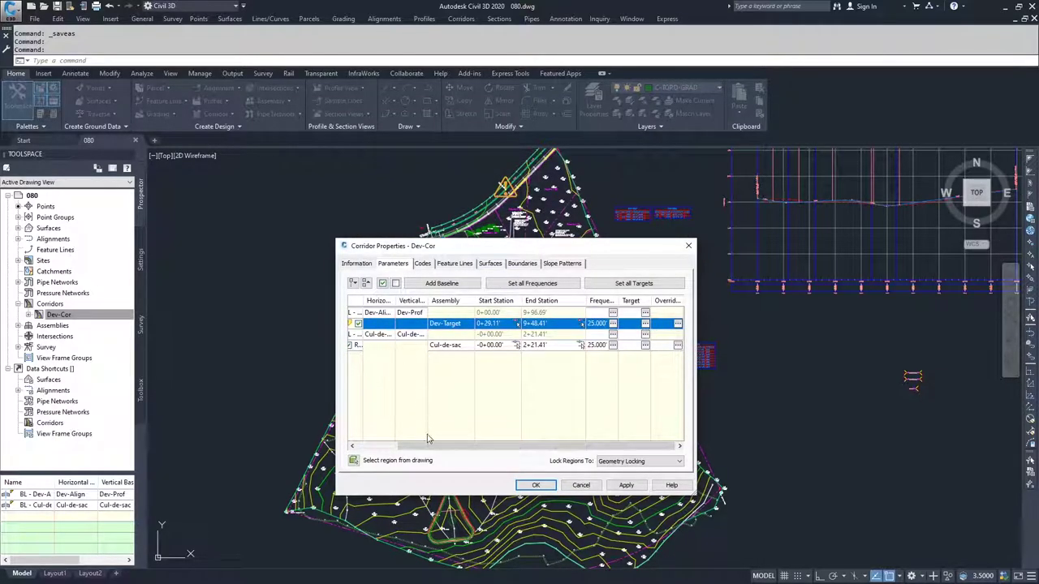
# Step: Set the Cul-de-sac region's target surface to EG and its transition alignment to Dev-Align
pyautogui.click(645, 346)
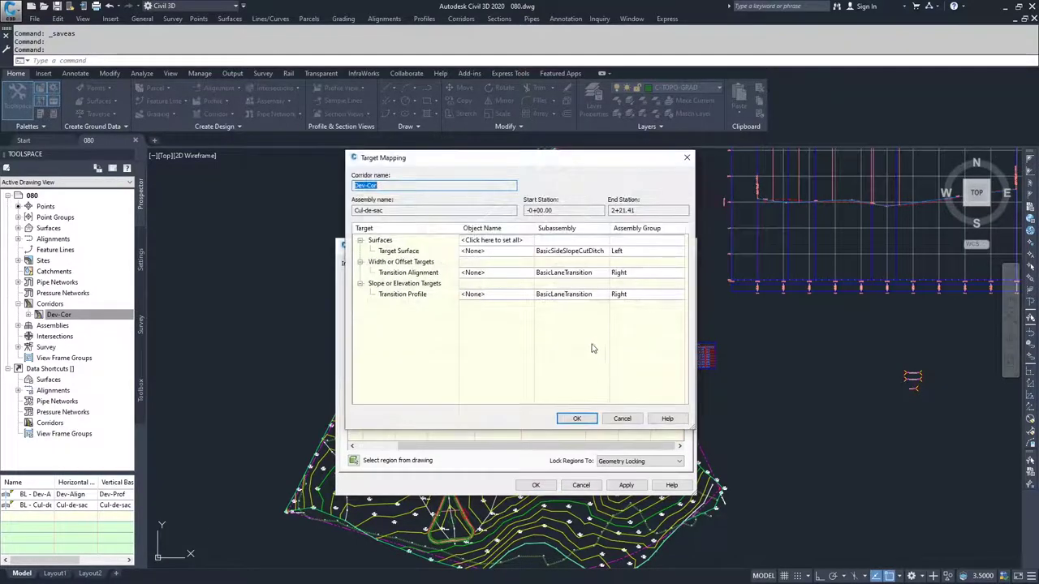
pyautogui.click(499, 251)
pyautogui.click(425, 272)
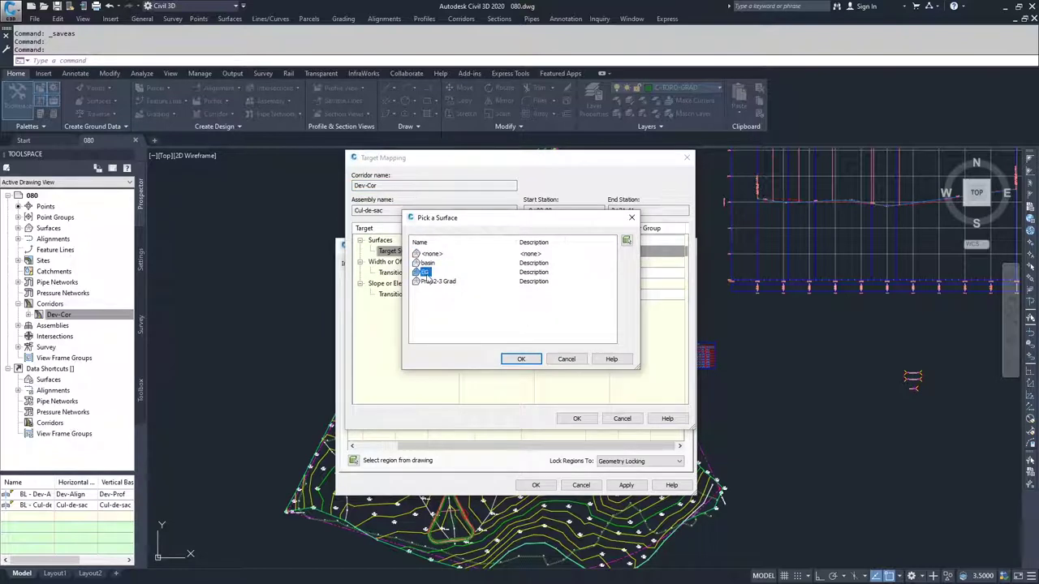
pyautogui.click(521, 358)
pyautogui.click(487, 275)
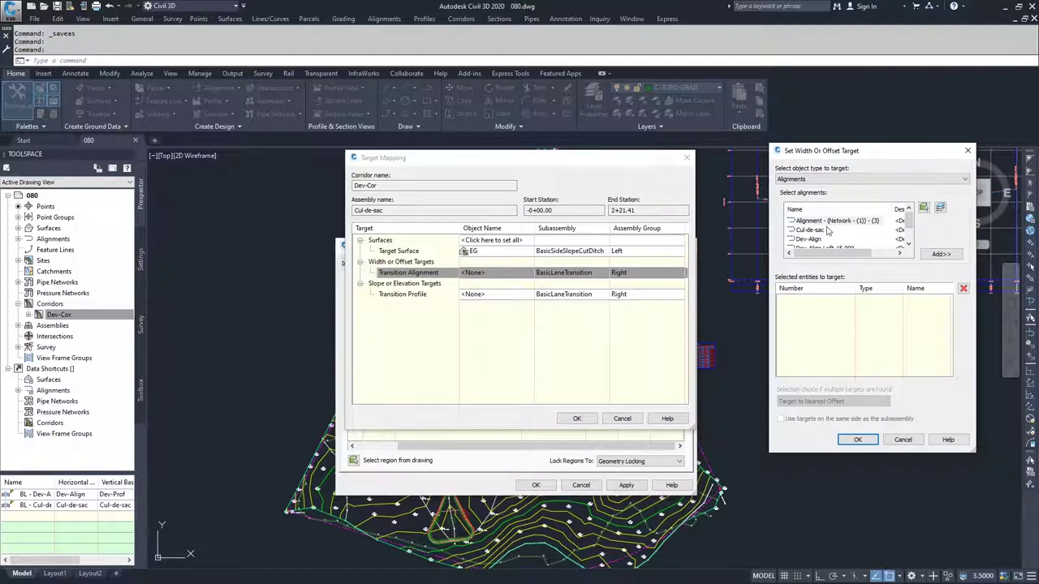
pyautogui.click(816, 240)
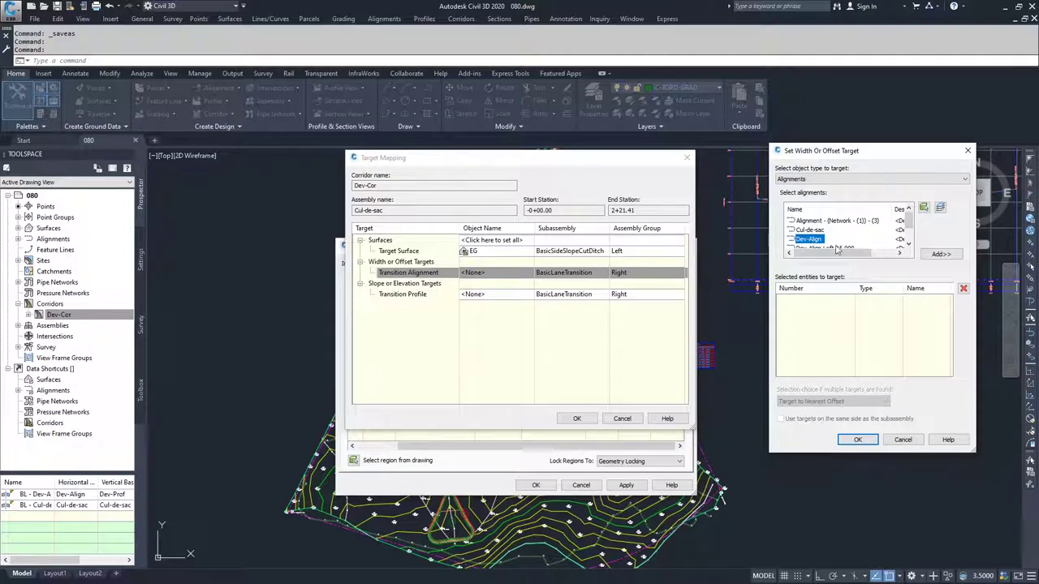
pyautogui.click(943, 255)
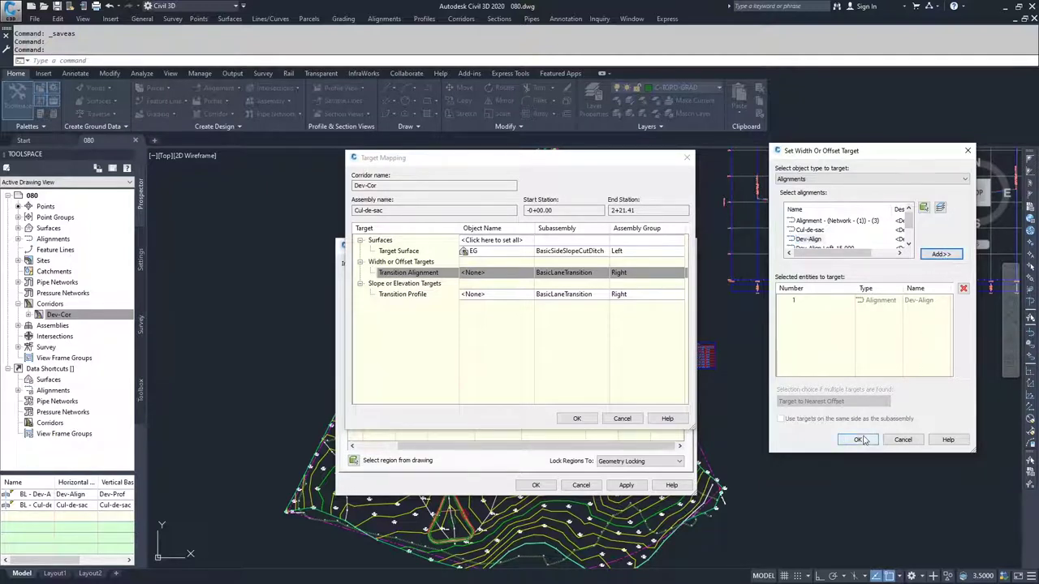
pyautogui.click(858, 439)
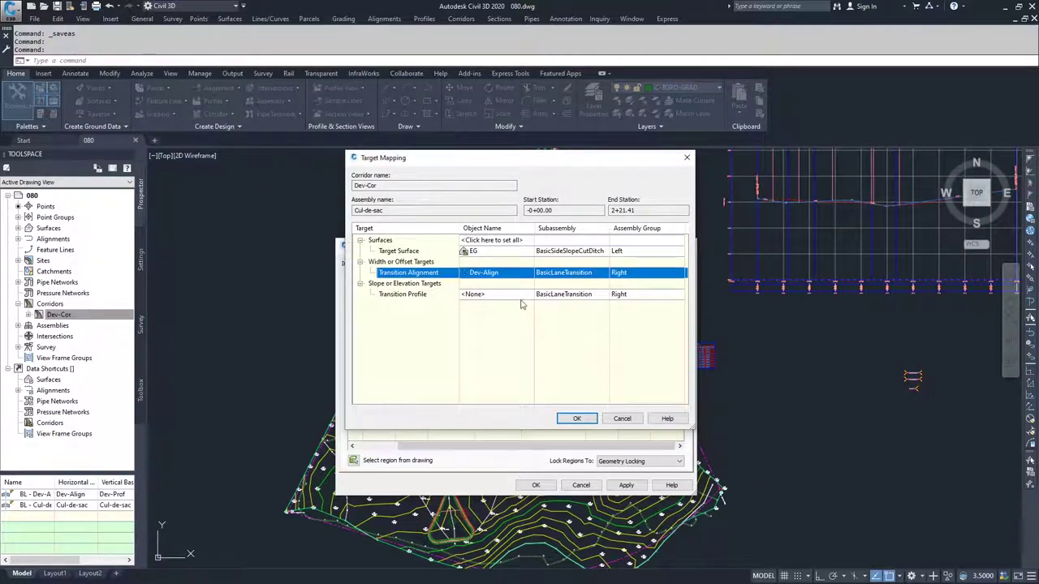
# Step: Target the Cul-de-sac transition profile to Dev-Prof on Dev-Align and apply the mapping
pyautogui.click(488, 296)
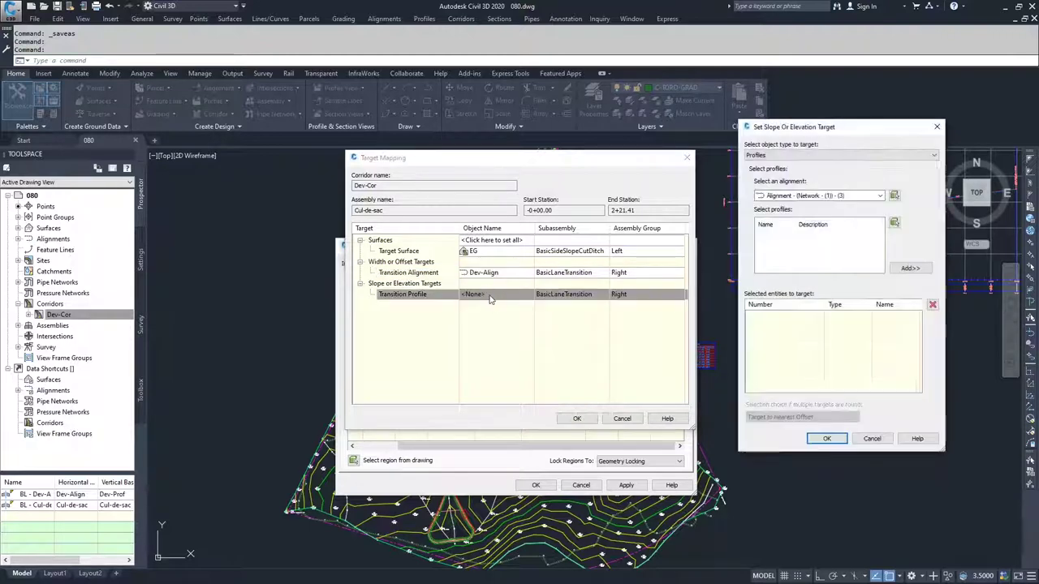
pyautogui.click(810, 201)
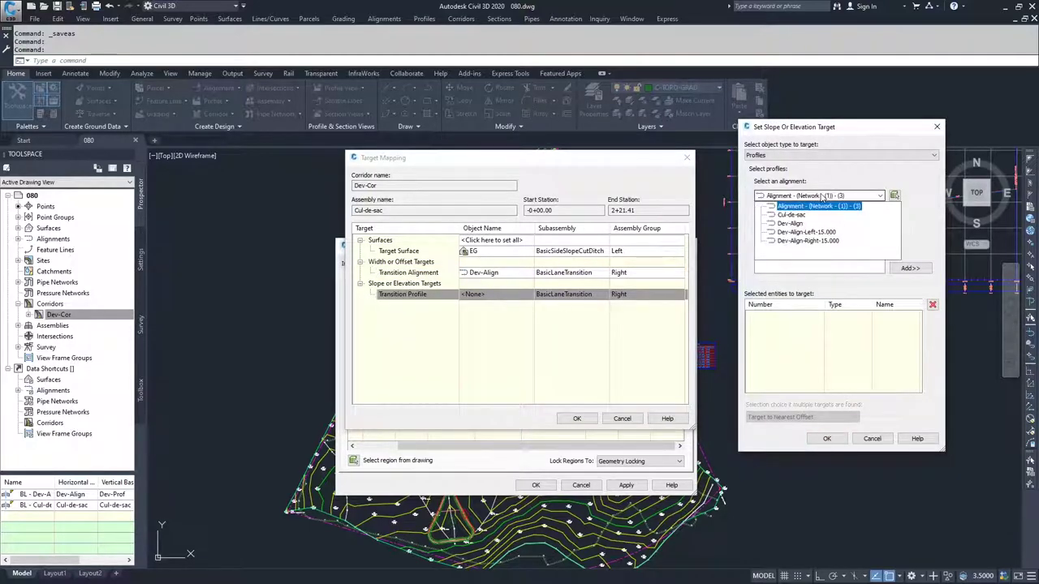
pyautogui.click(802, 225)
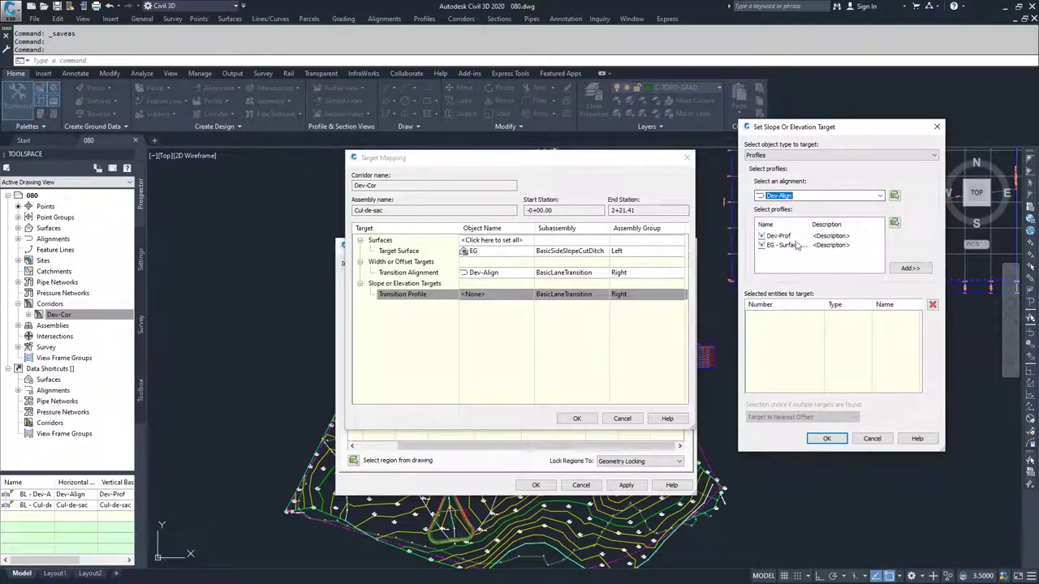
pyautogui.click(778, 235)
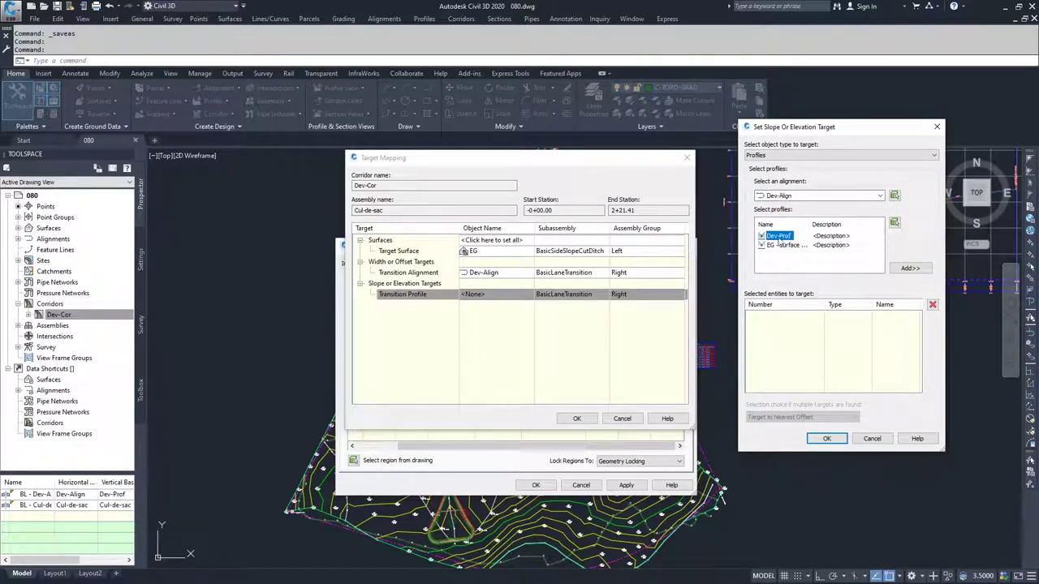
pyautogui.click(909, 268)
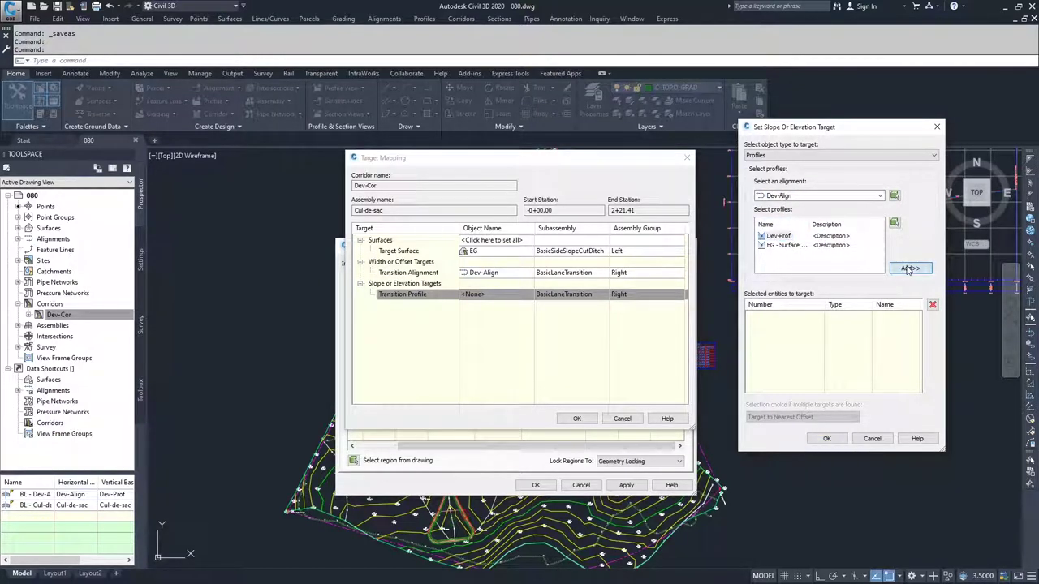
pyautogui.click(827, 438)
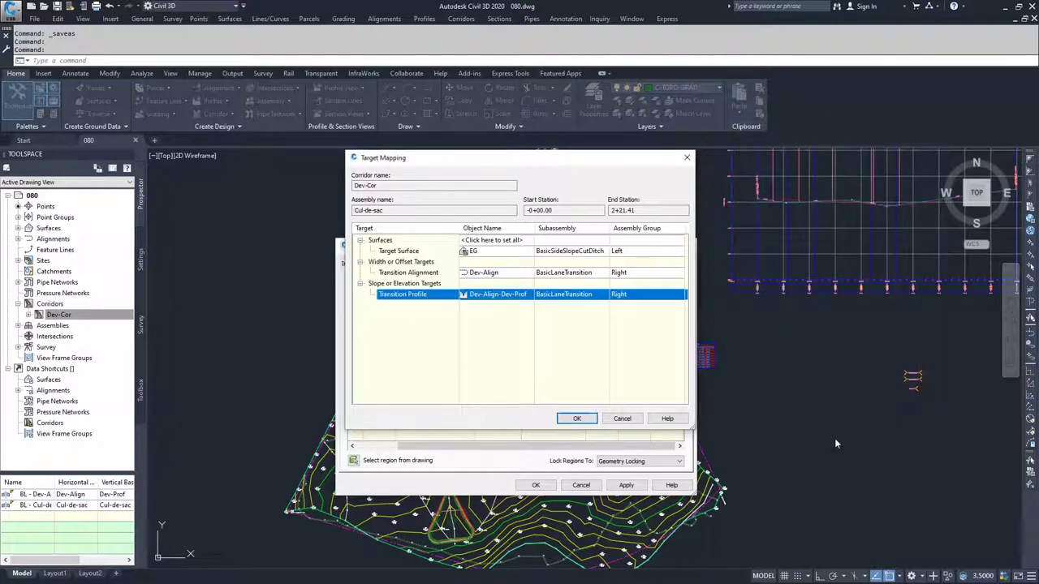
pyautogui.click(578, 419)
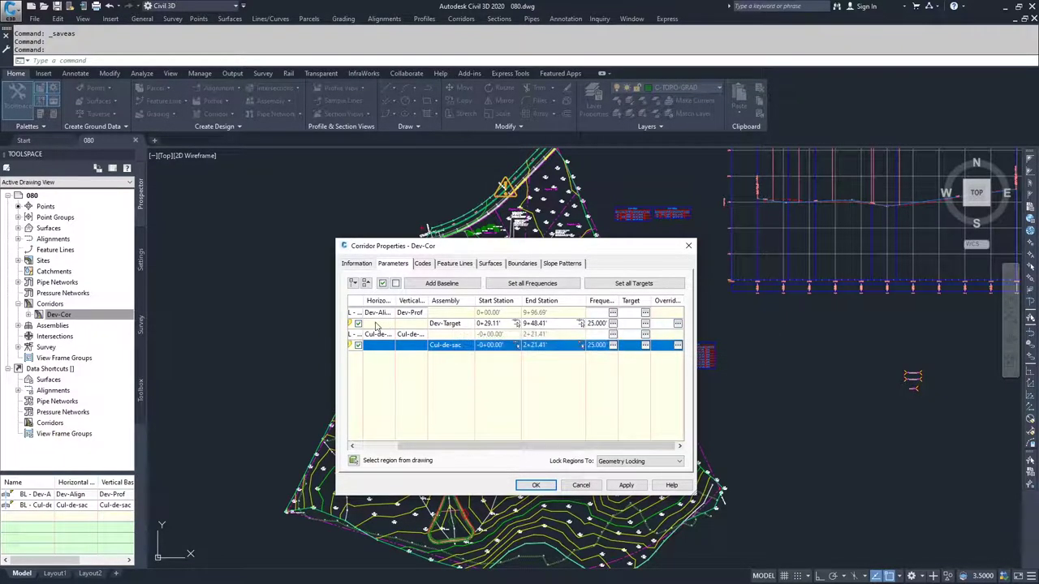
# Step: Enter a curve increment of 5 in the Frequency settings of both the Dev-Target and Cul-de-sac regions
pyautogui.click(612, 324)
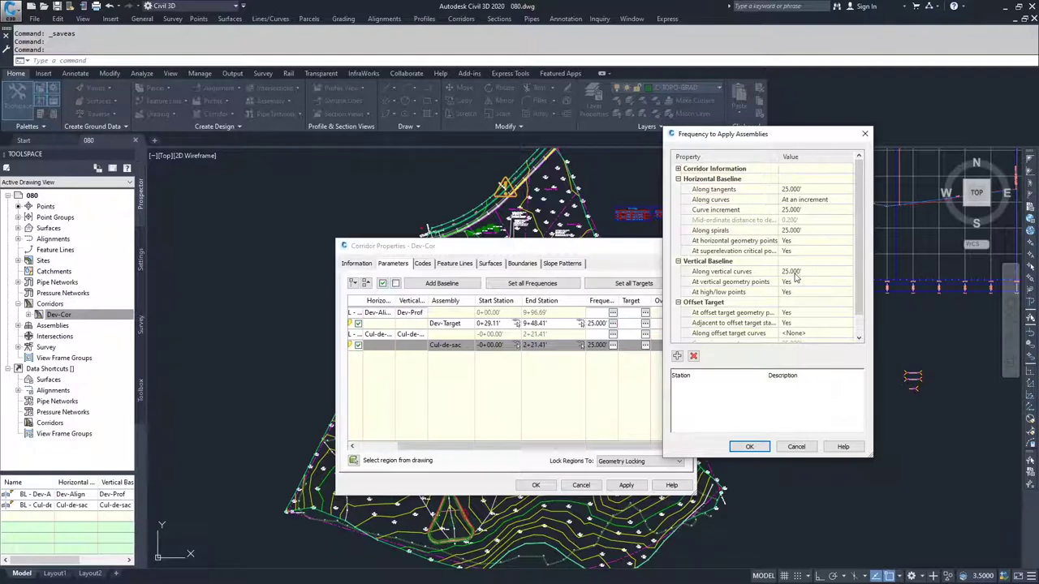
pyautogui.click(796, 211)
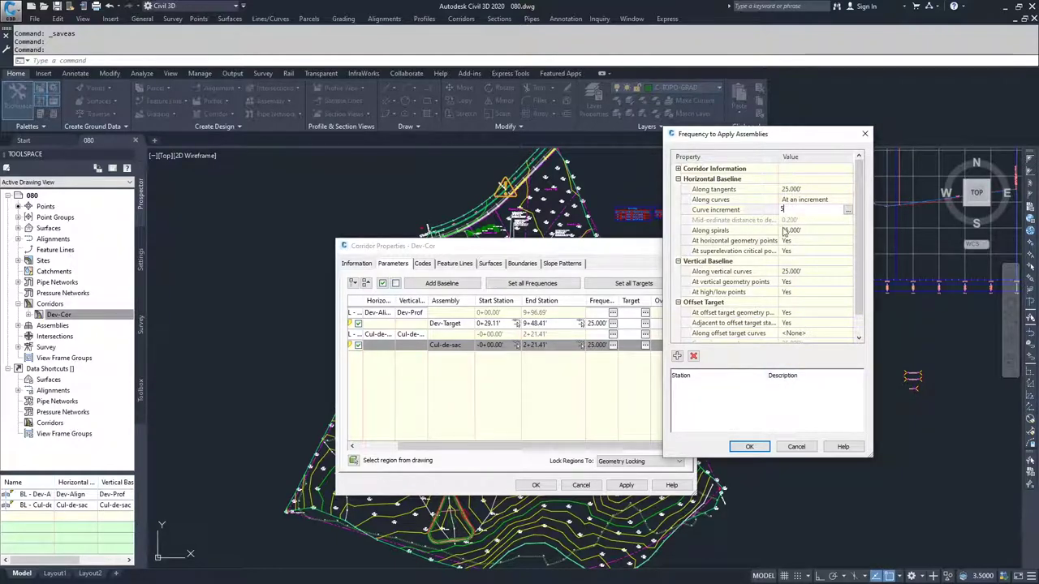
pyautogui.click(749, 446)
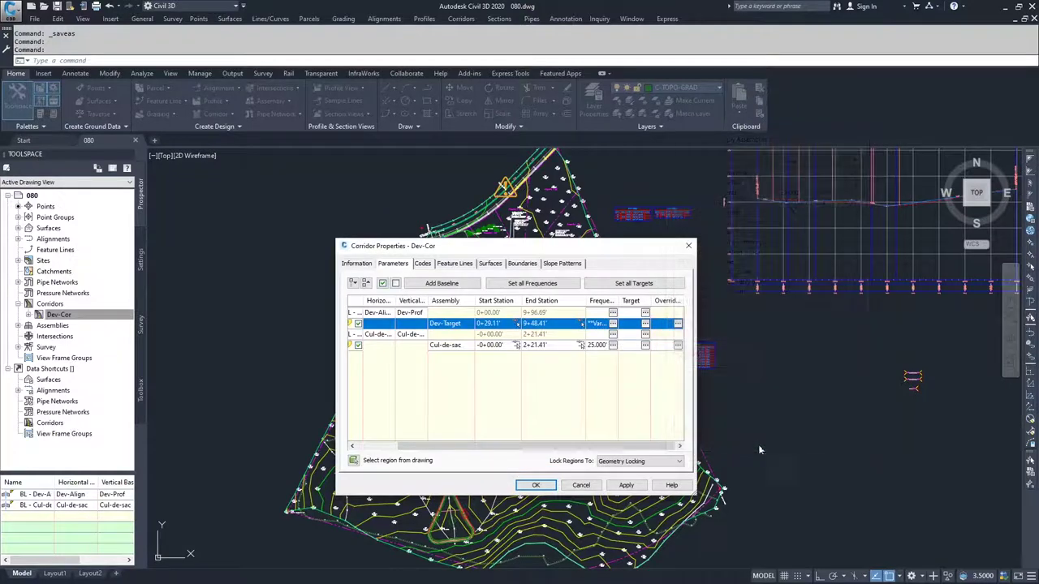
pyautogui.click(613, 346)
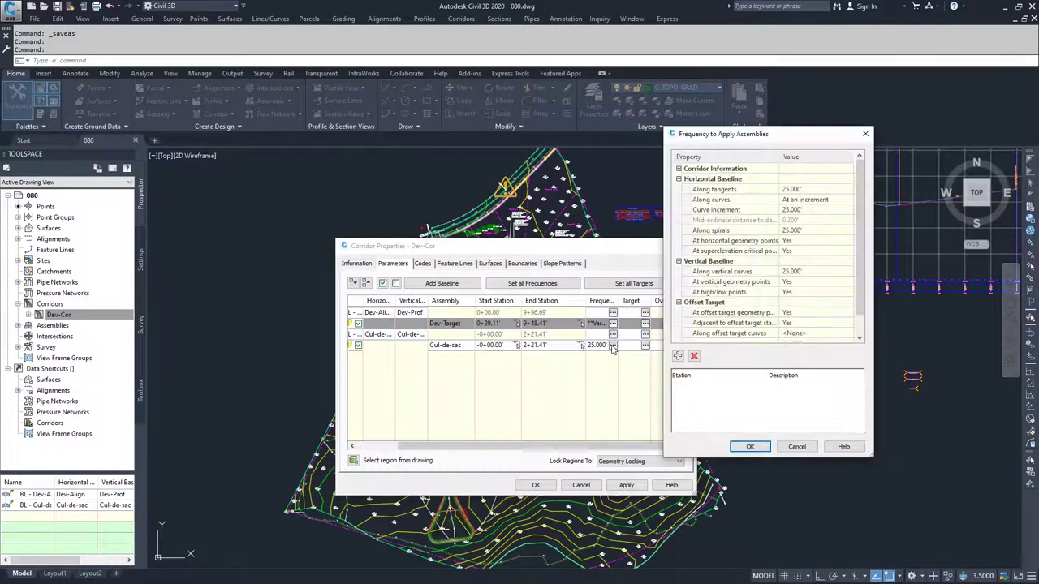
pyautogui.click(794, 210)
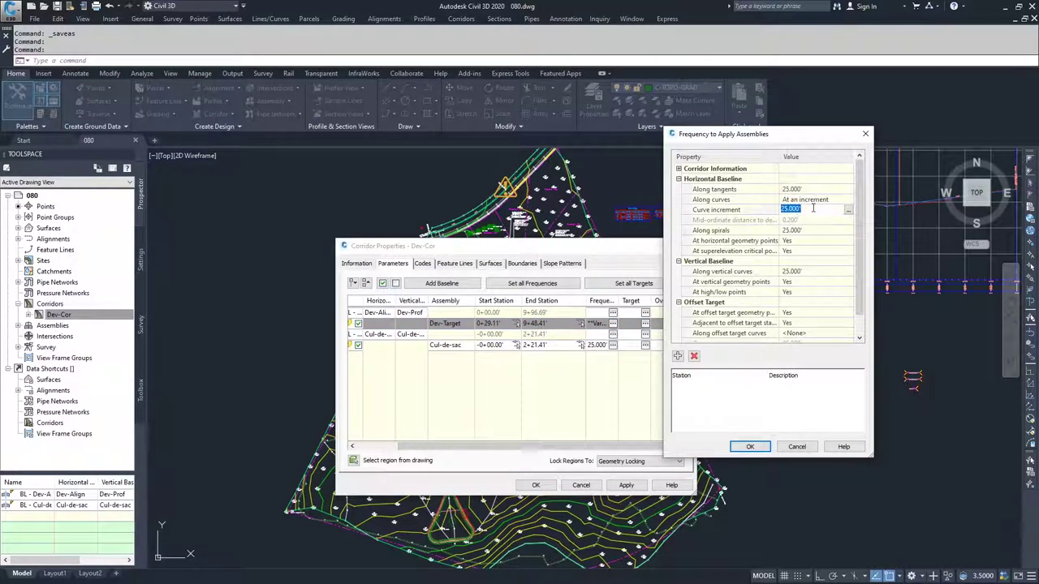
pyautogui.write('5')
pyautogui.click(750, 446)
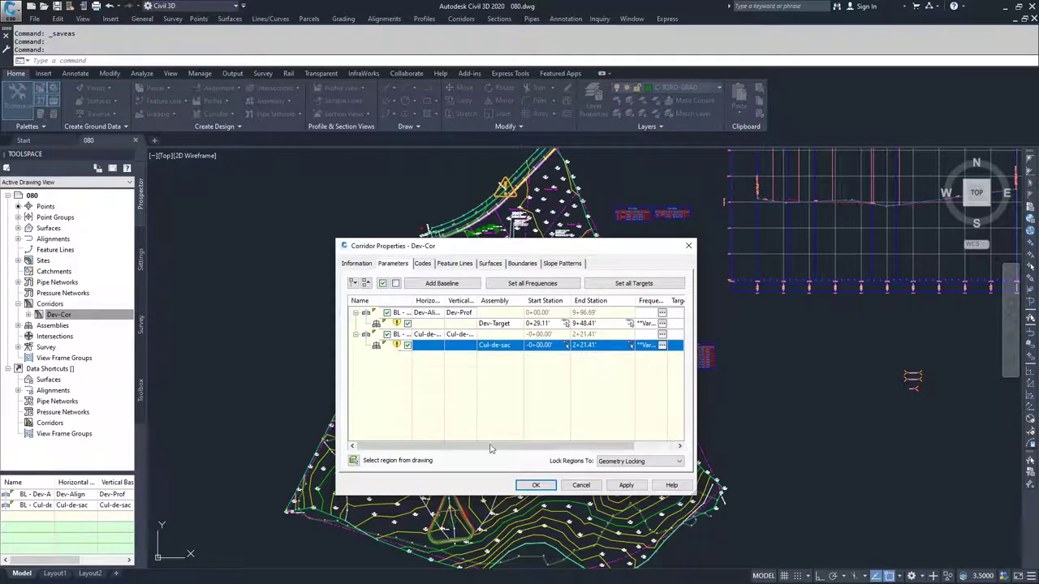
# Step: Apply the changes, rebuild Dev-Cor, and close Corridor Properties
pyautogui.click(626, 485)
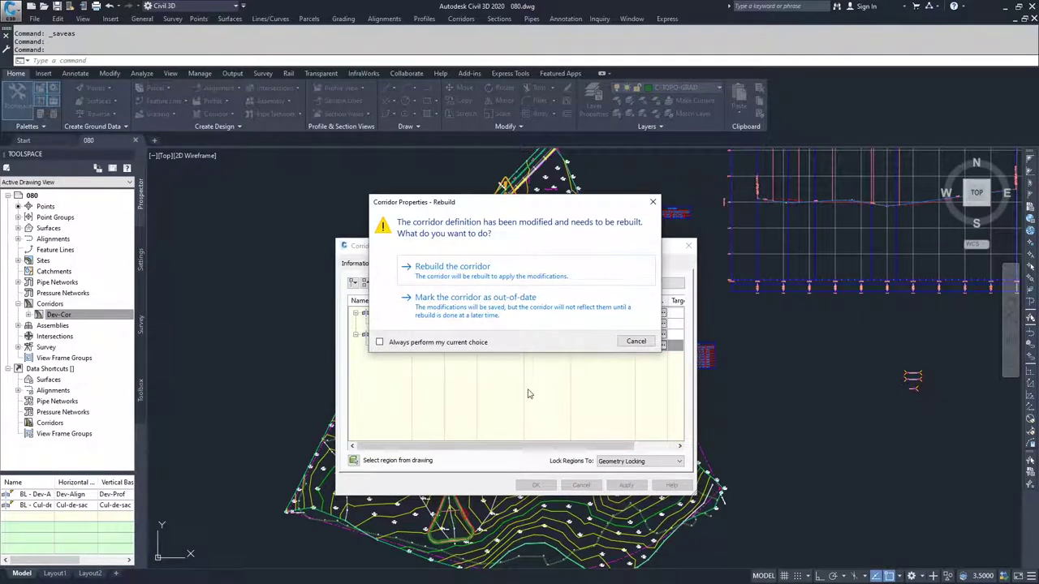
pyautogui.click(462, 273)
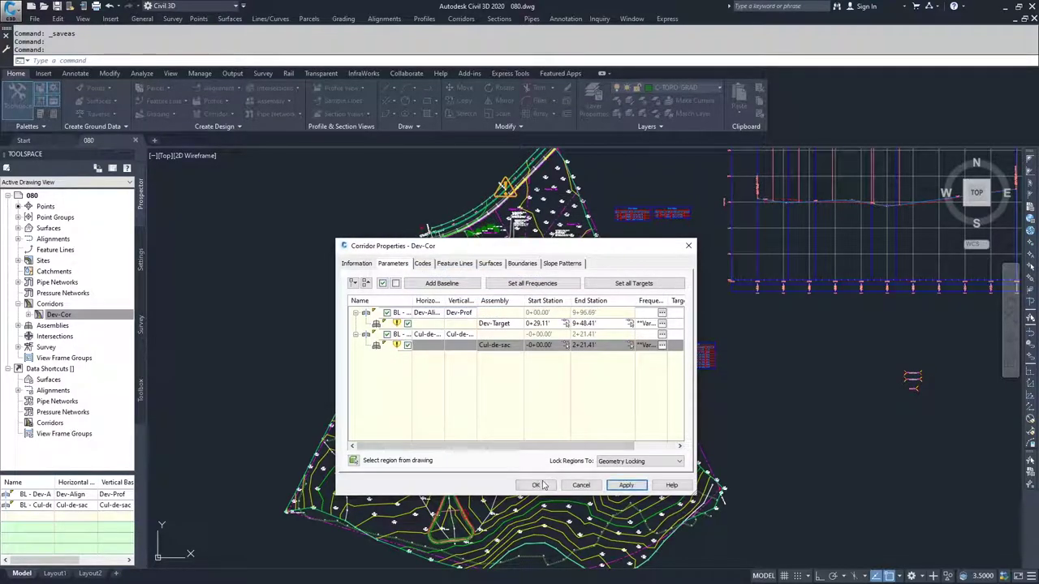
pyautogui.click(537, 485)
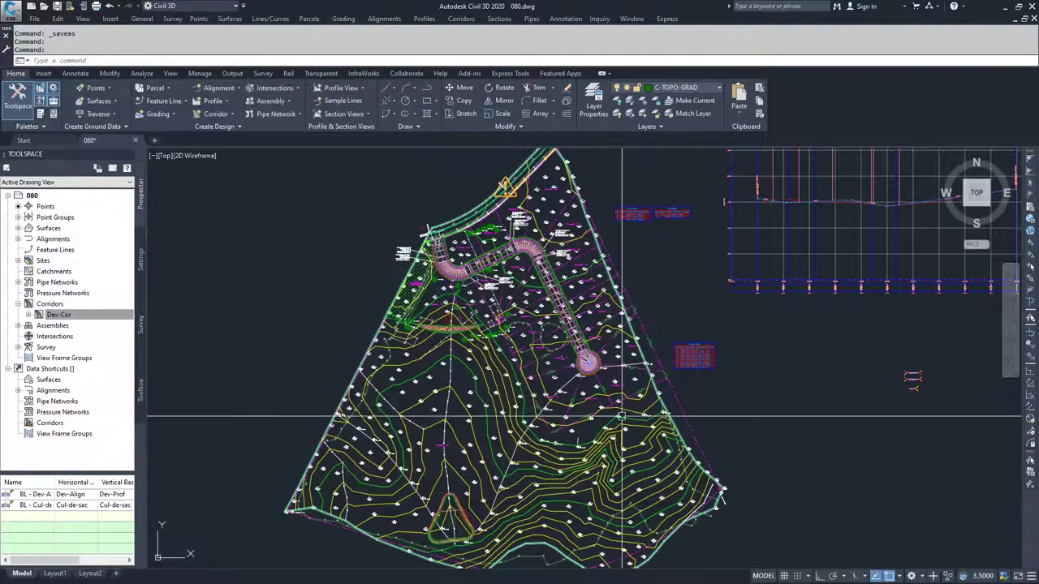
# Step: Zoom and pan around the curves and cul-de-sac to inspect the denser assembly sections
pyautogui.scroll(5, 597, 369)
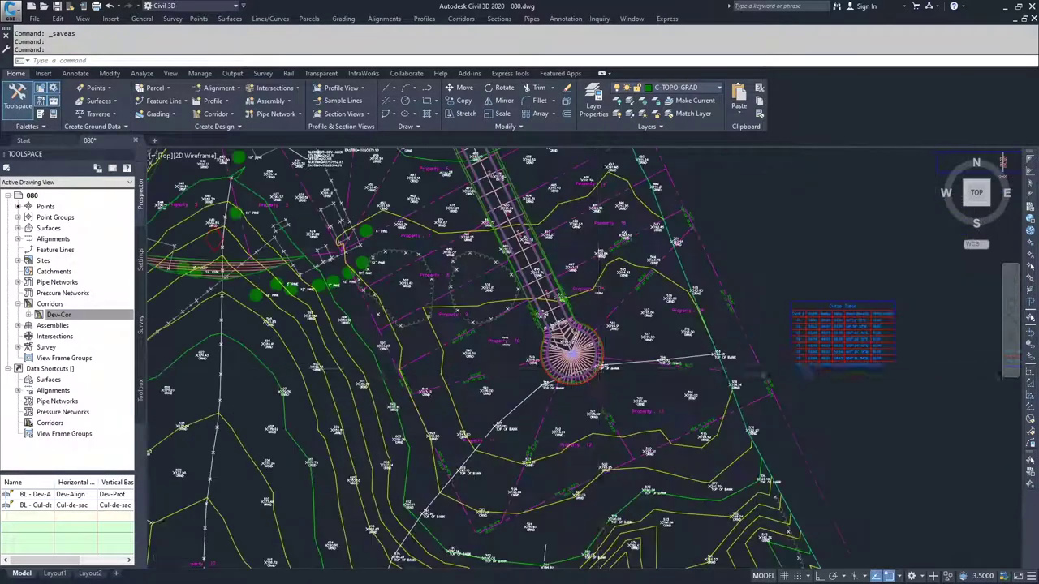
pyautogui.scroll(5, 552, 339)
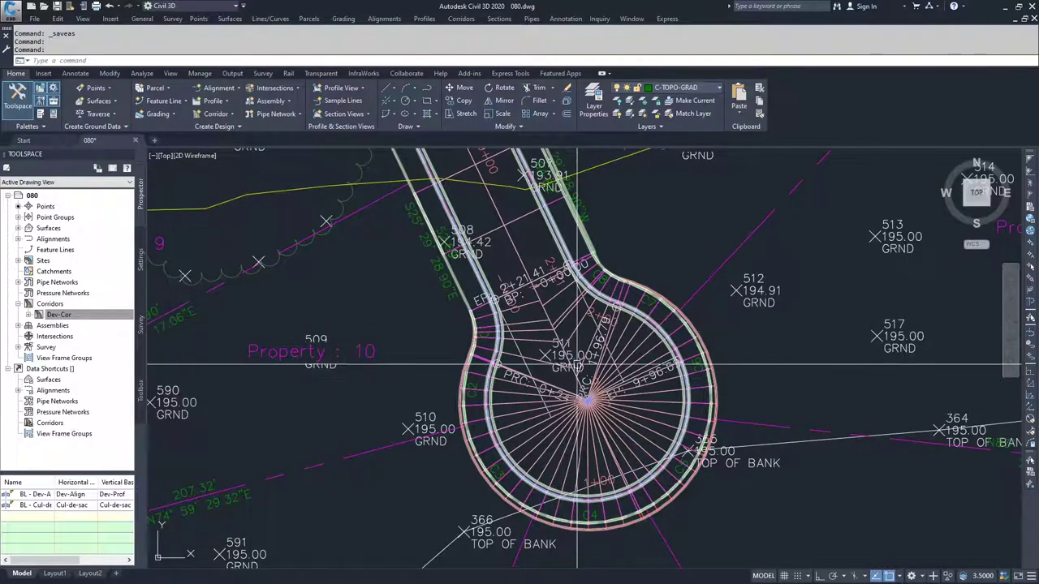
pyautogui.click(619, 396)
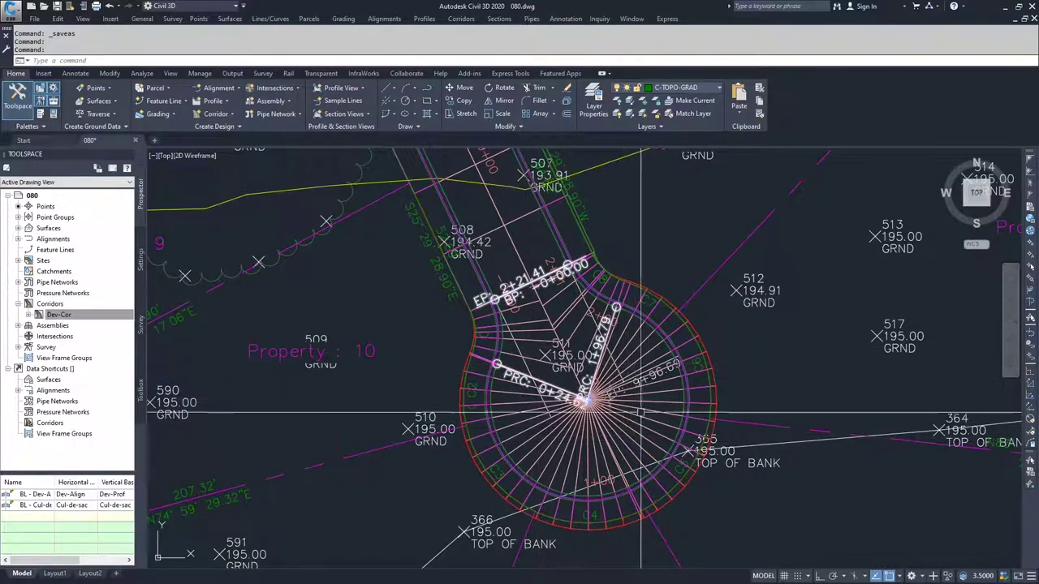
pyautogui.scroll(-8, 531, 406)
pyautogui.scroll(6, 497, 401)
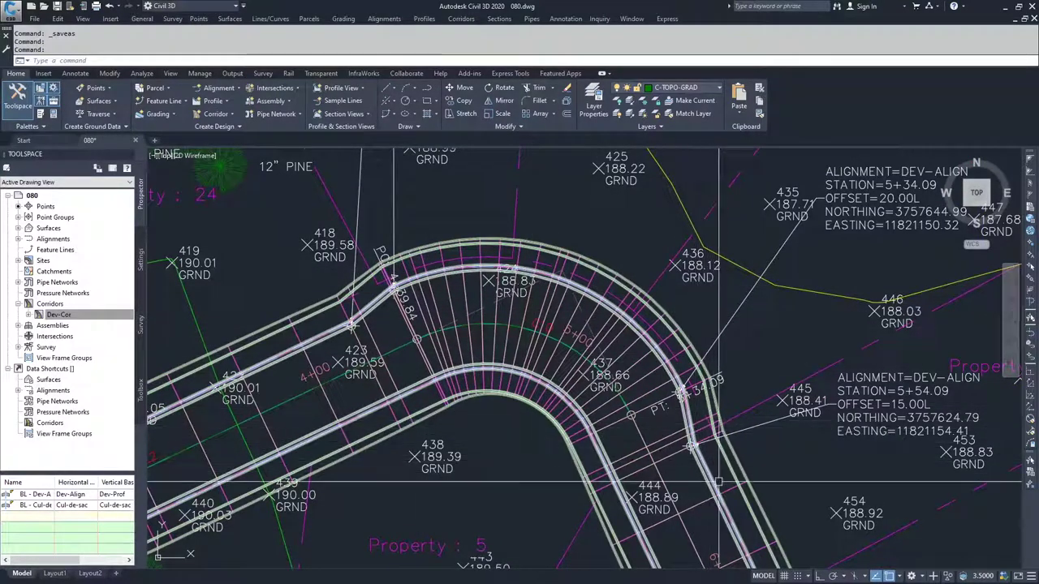
pyautogui.scroll(-5, 718, 483)
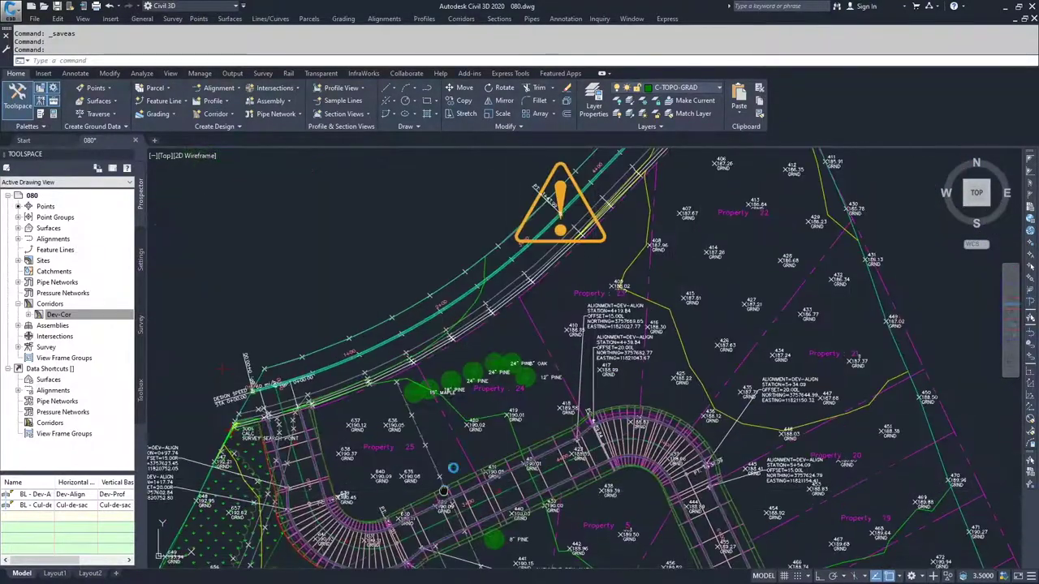
pyautogui.moveTo(443, 491); pyautogui.dragTo(500, 360, button='middle')
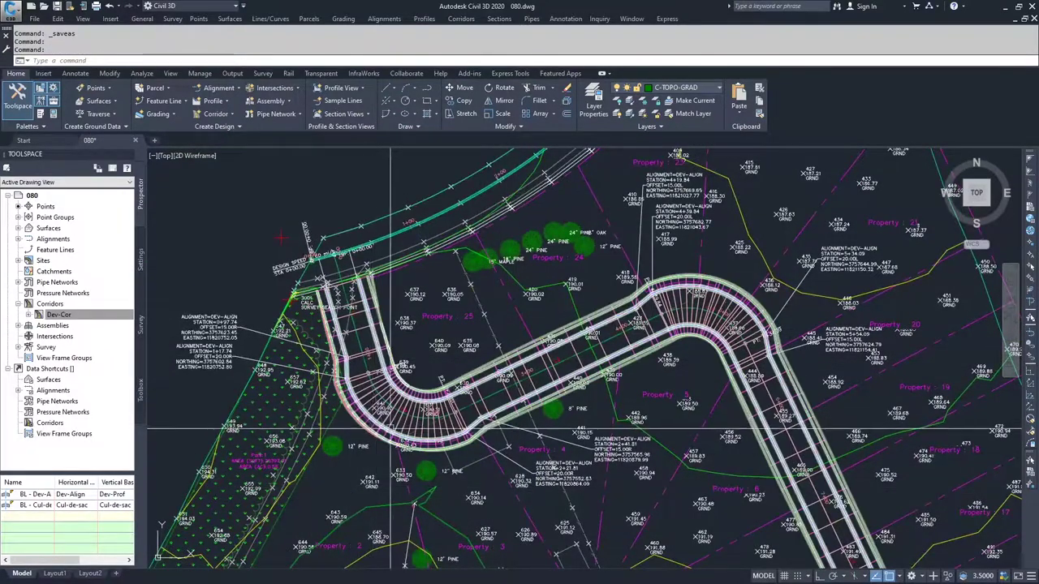
pyautogui.scroll(-5, 390, 431)
pyautogui.scroll(7, 439, 414)
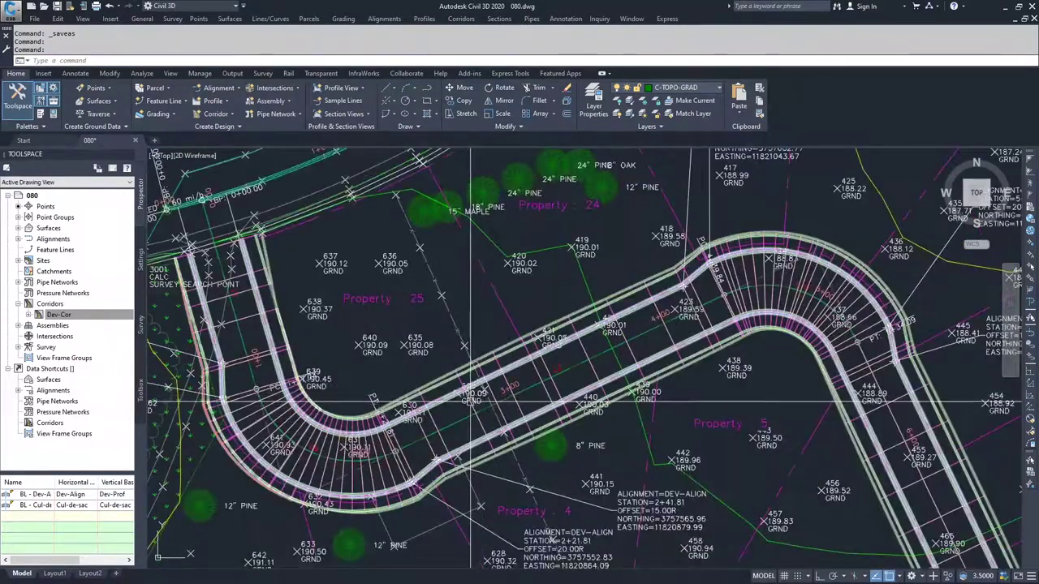
# Step: Select Dev-Cor and show it in a maximized Object Viewer window
pyautogui.click(471, 402)
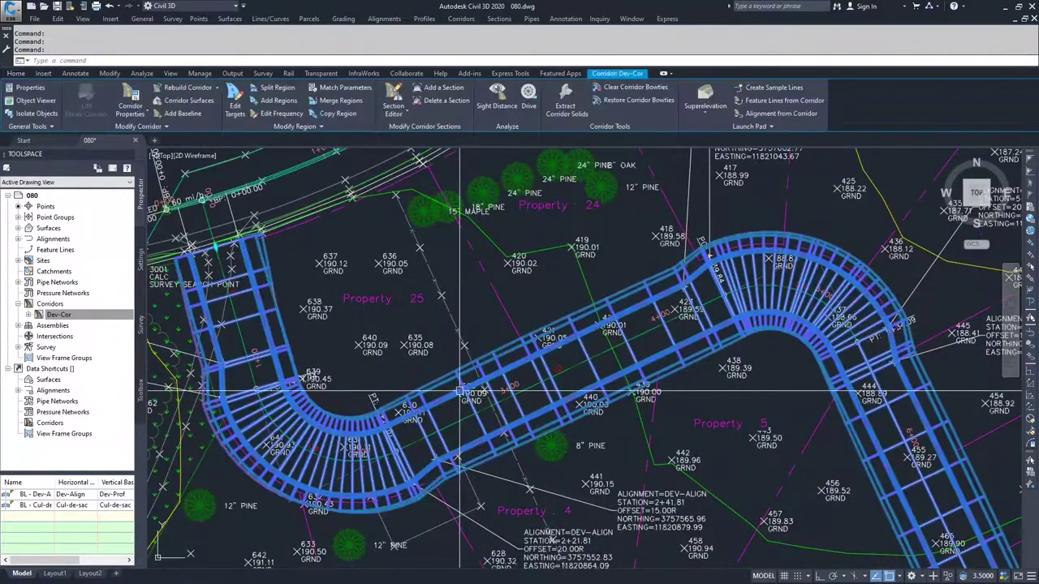
pyautogui.click(37, 101)
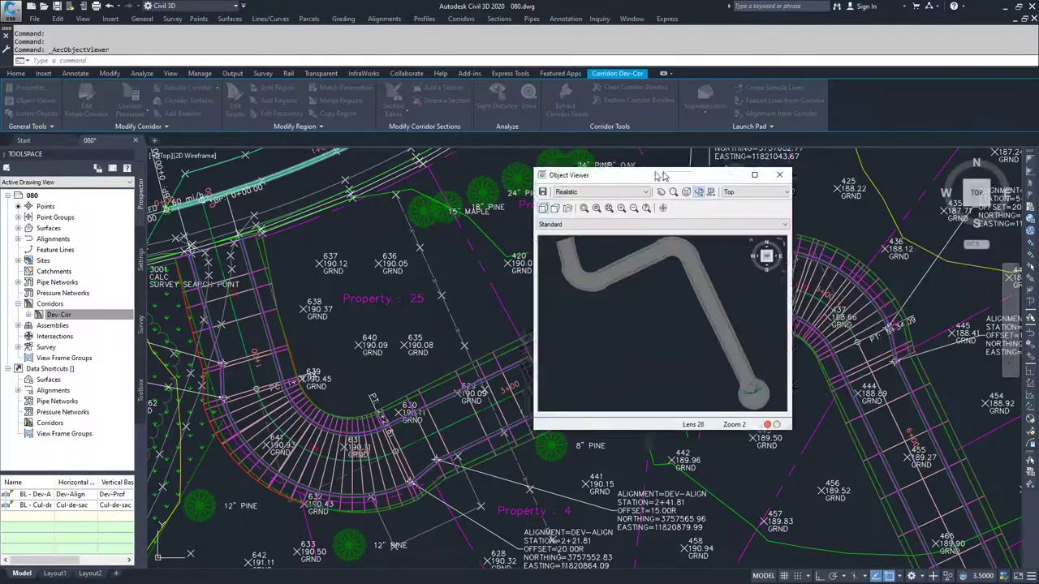
pyautogui.moveTo(662, 176); pyautogui.dragTo(539, 2)
# Step: Orbit, pan and zoom the 3-D model to bring the cul-de-sac bulb into view
pyautogui.moveTo(494, 274); pyautogui.dragTo(471, 173)
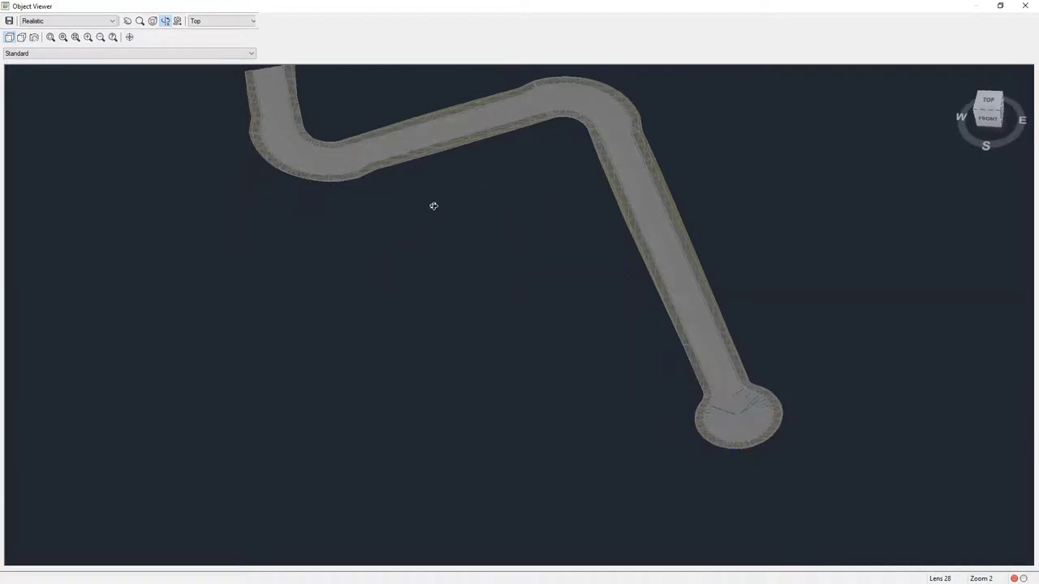
pyautogui.moveTo(388, 188); pyautogui.dragTo(494, 293, button='middle')
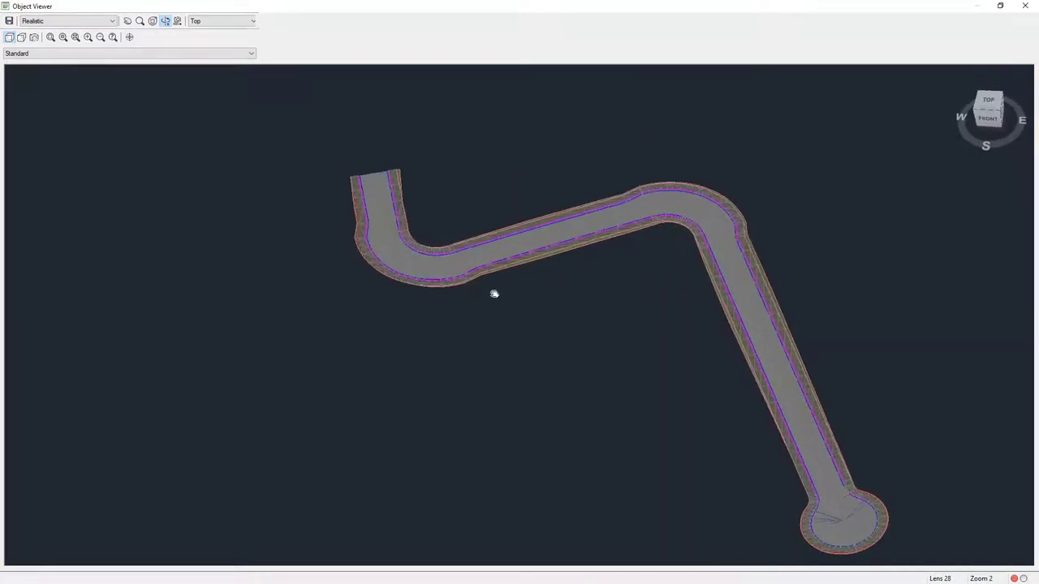
pyautogui.scroll(4, 387, 231)
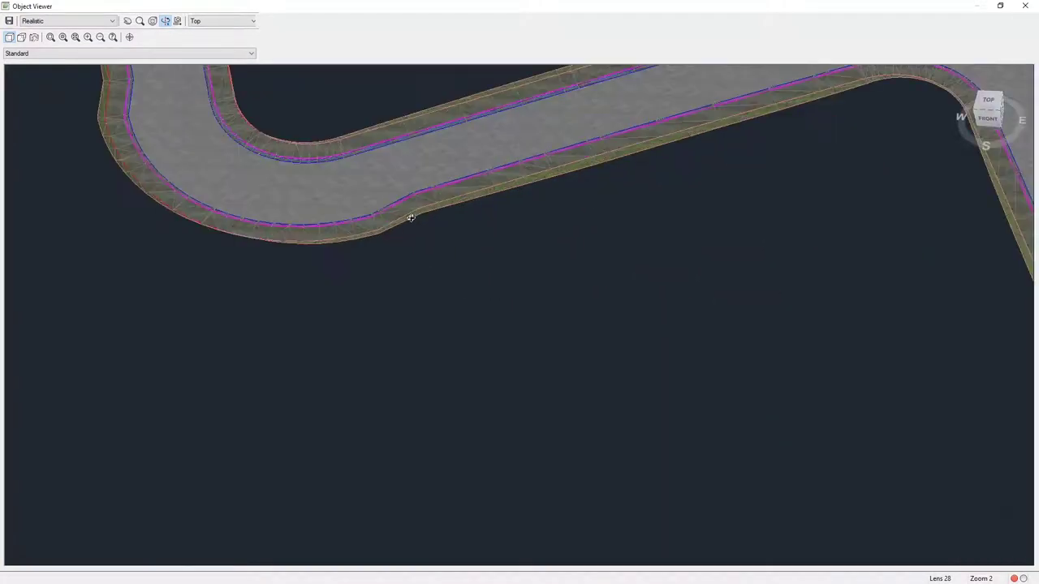
pyautogui.moveTo(411, 217); pyautogui.dragTo(476, 267, button='middle')
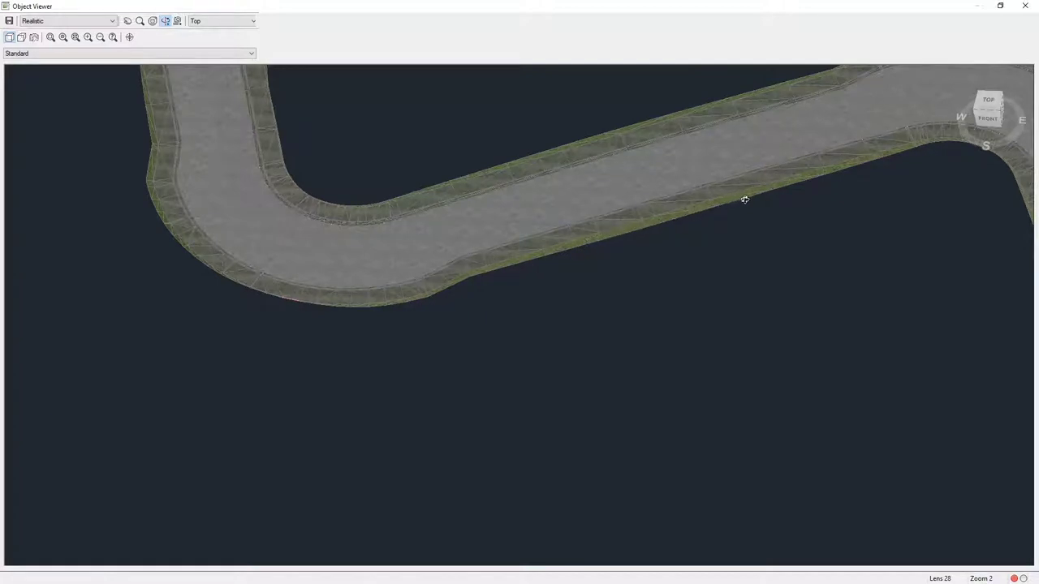
pyautogui.moveTo(889, 294); pyautogui.dragTo(661, 236)
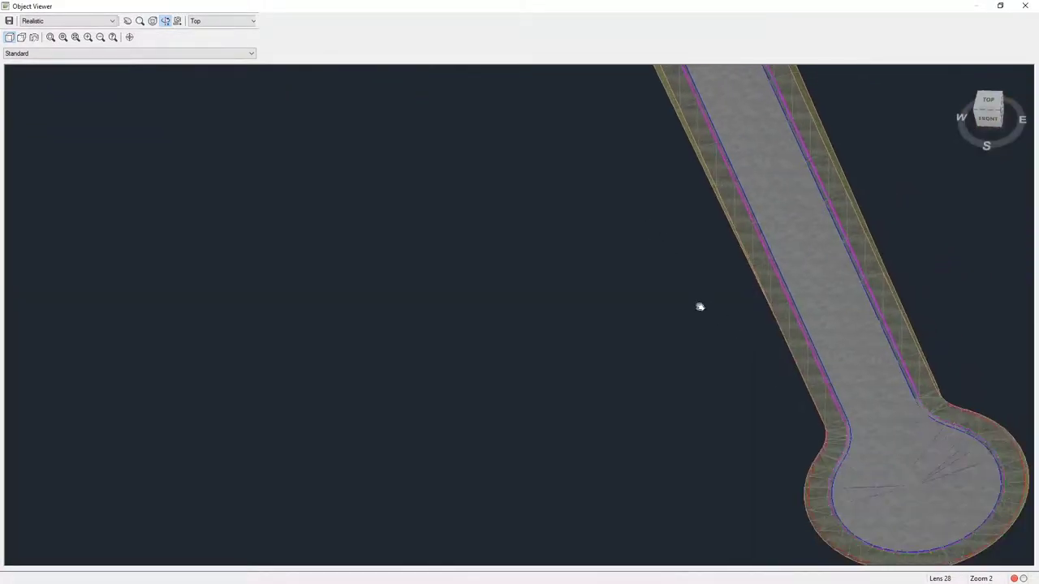
pyautogui.moveTo(721, 332); pyautogui.dragTo(665, 259)
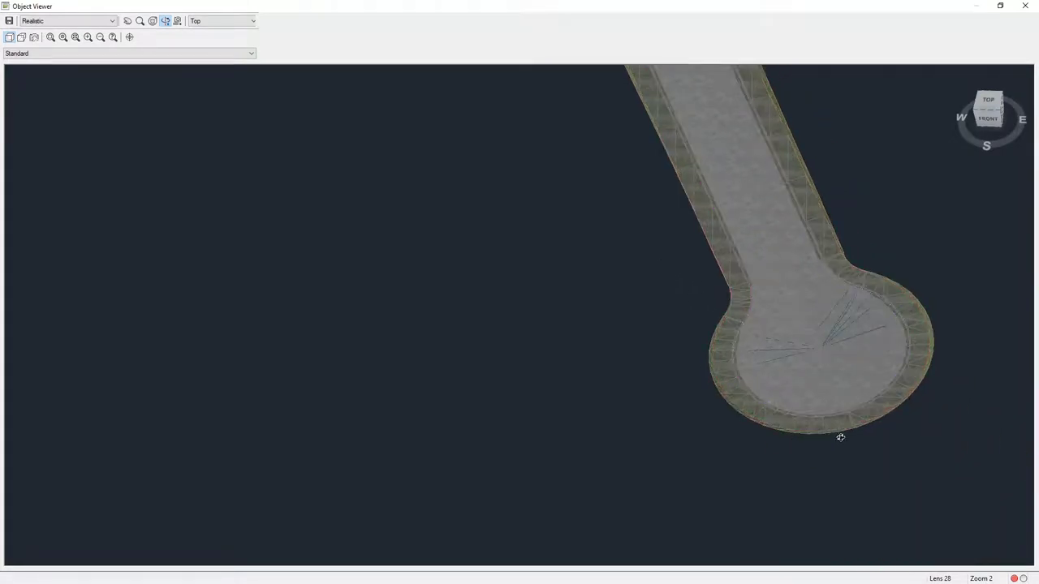